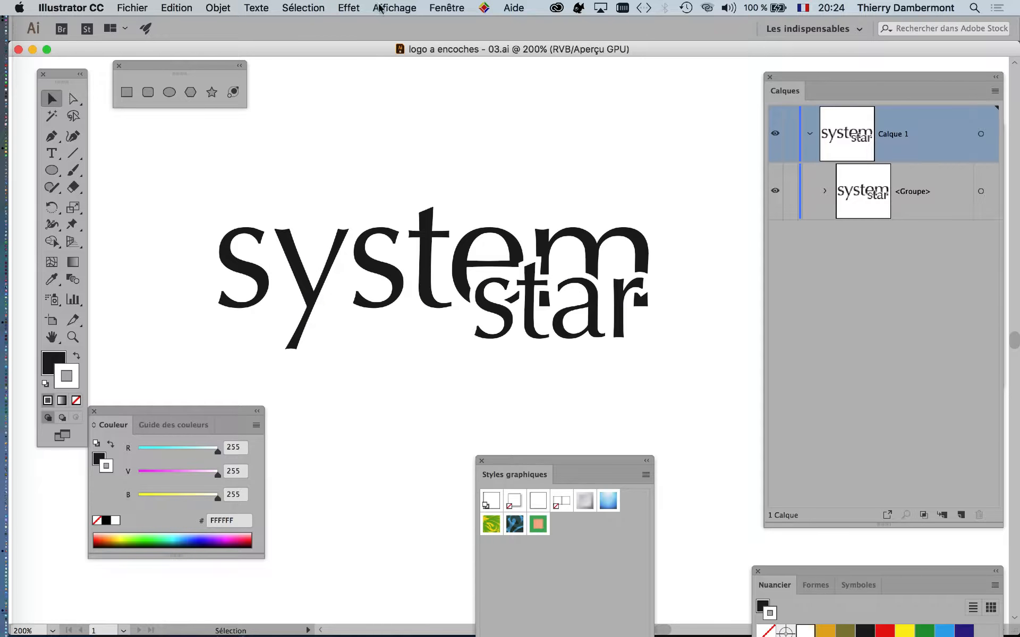
# - Show the transparency grid behind the logo and expand its group in the layer list to reveal both words
pyautogui.click(380, 8)
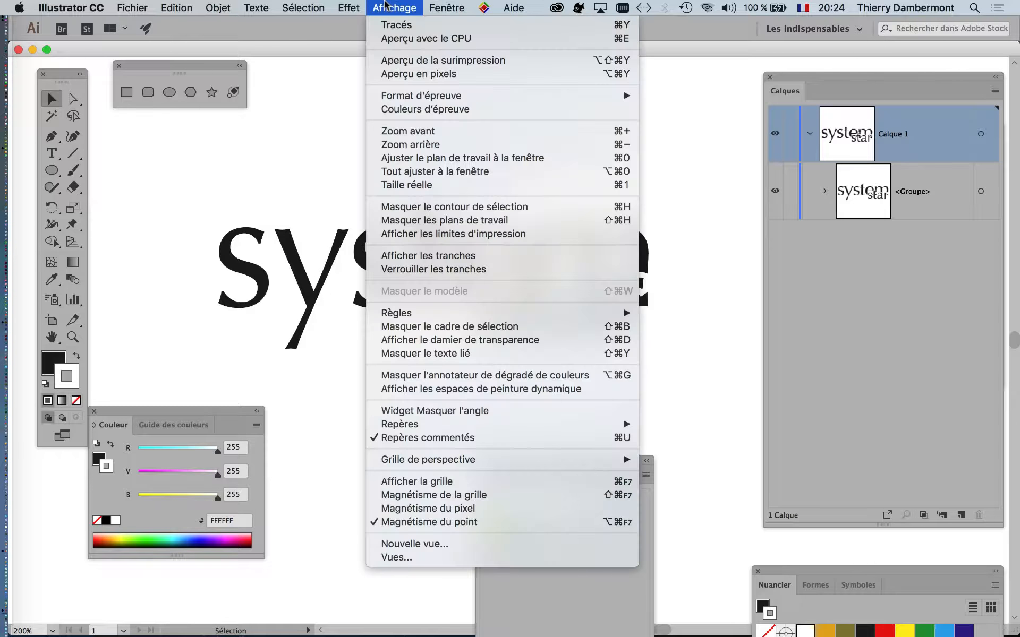
pyautogui.click(451, 340)
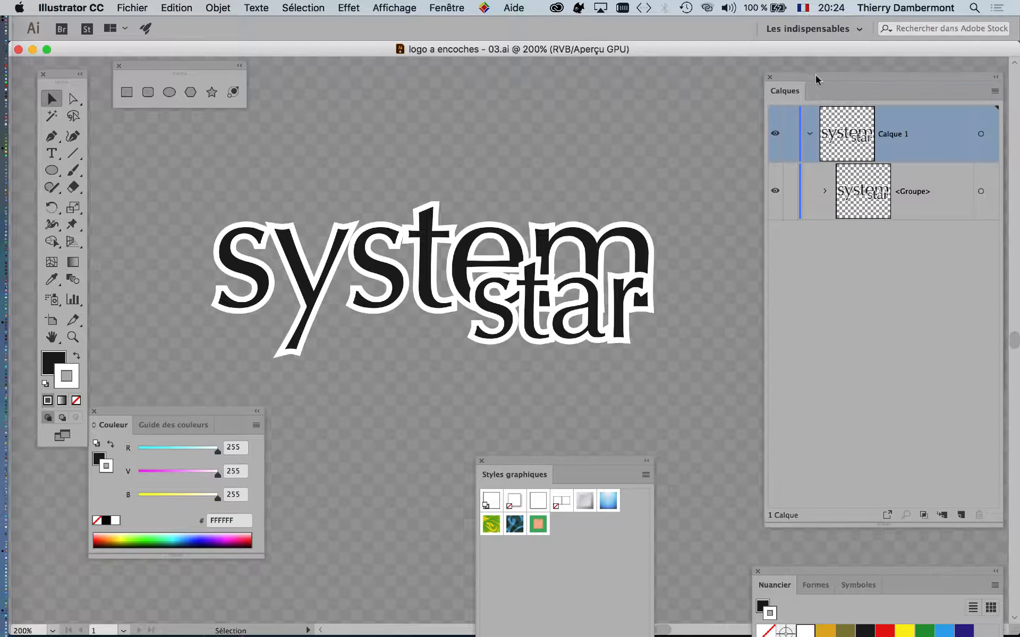
pyautogui.moveTo(815, 77); pyautogui.dragTo(765, 74)
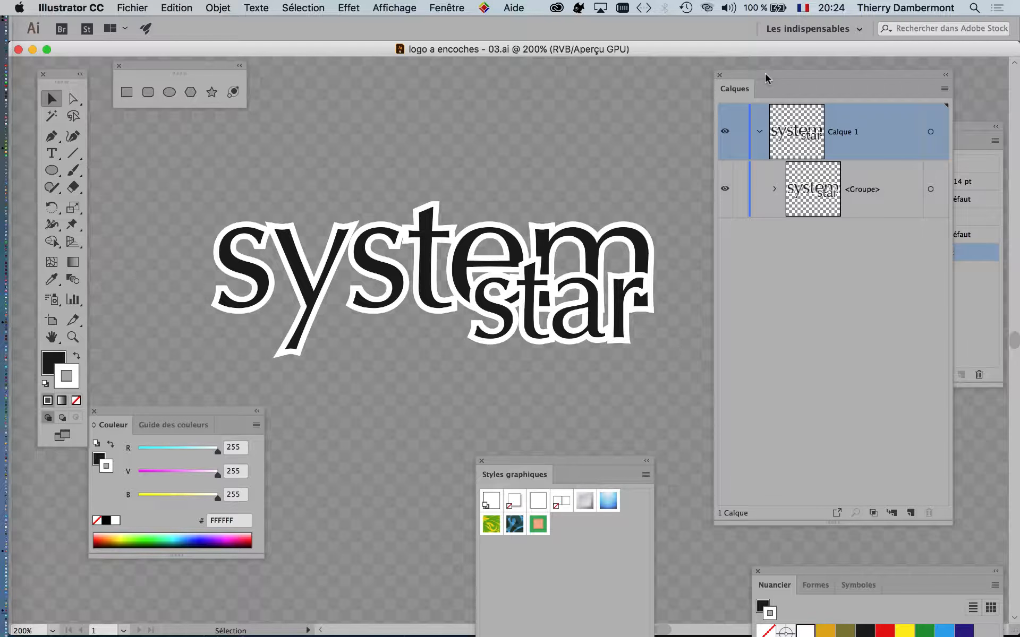
pyautogui.click(978, 128)
pyautogui.click(831, 128)
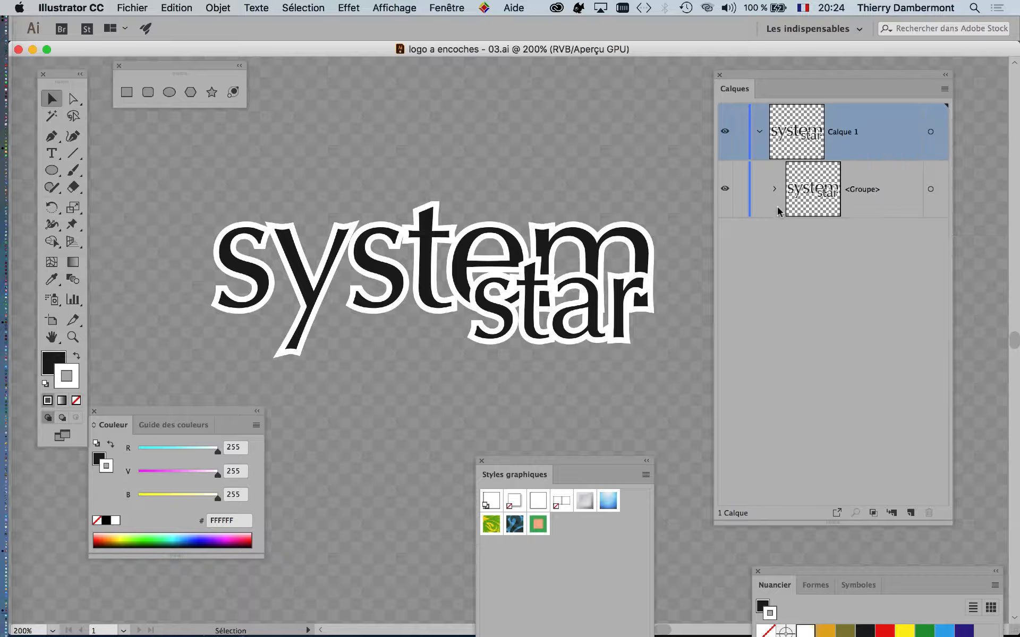
pyautogui.click(775, 189)
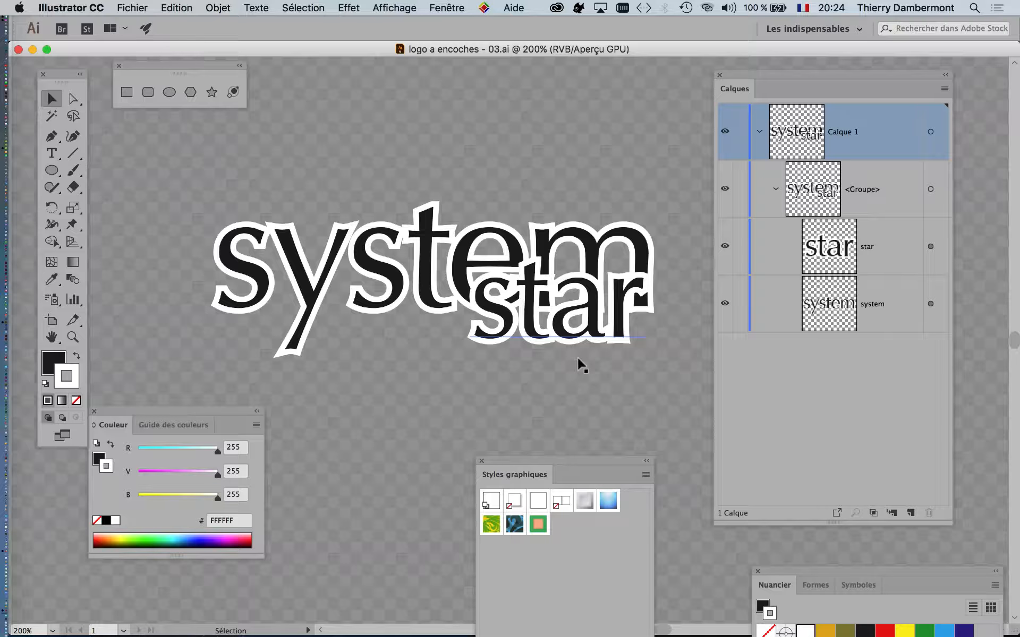
# - Rasterize the logo group with the RVB colour model at high resolution (300 ppp) on a white background (Blanc)
pyautogui.click(385, 254)
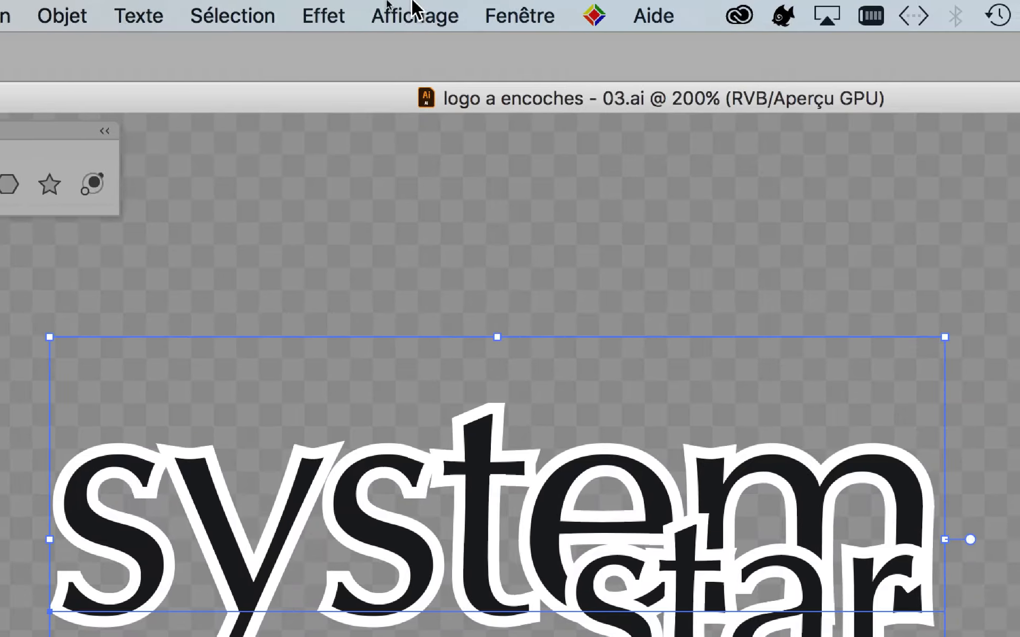
pyautogui.click(65, 11)
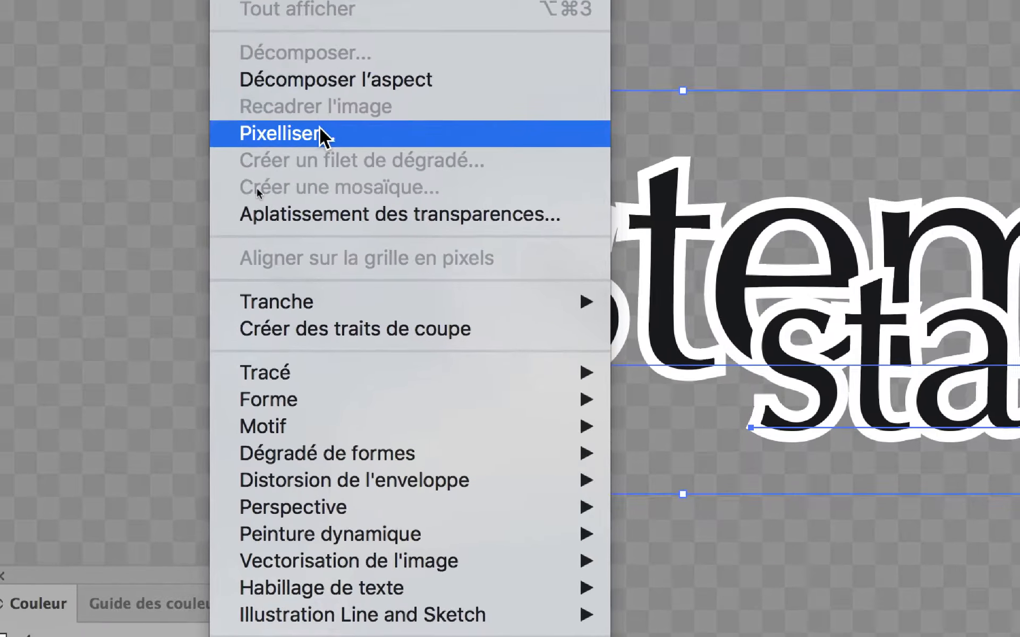
pyautogui.click(359, 200)
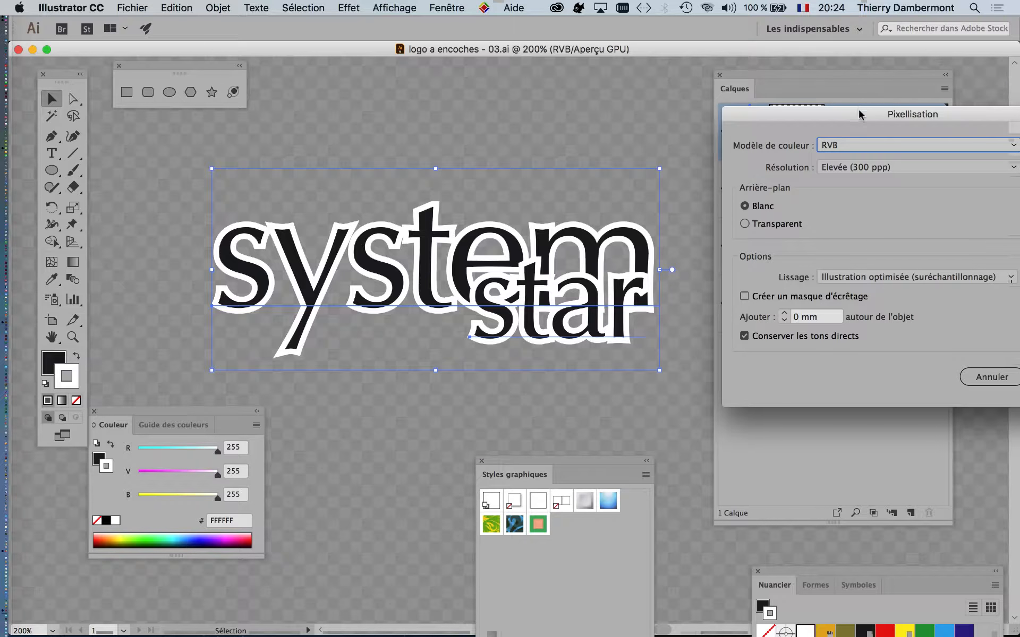
pyautogui.moveTo(861, 114); pyautogui.dragTo(408, 121)
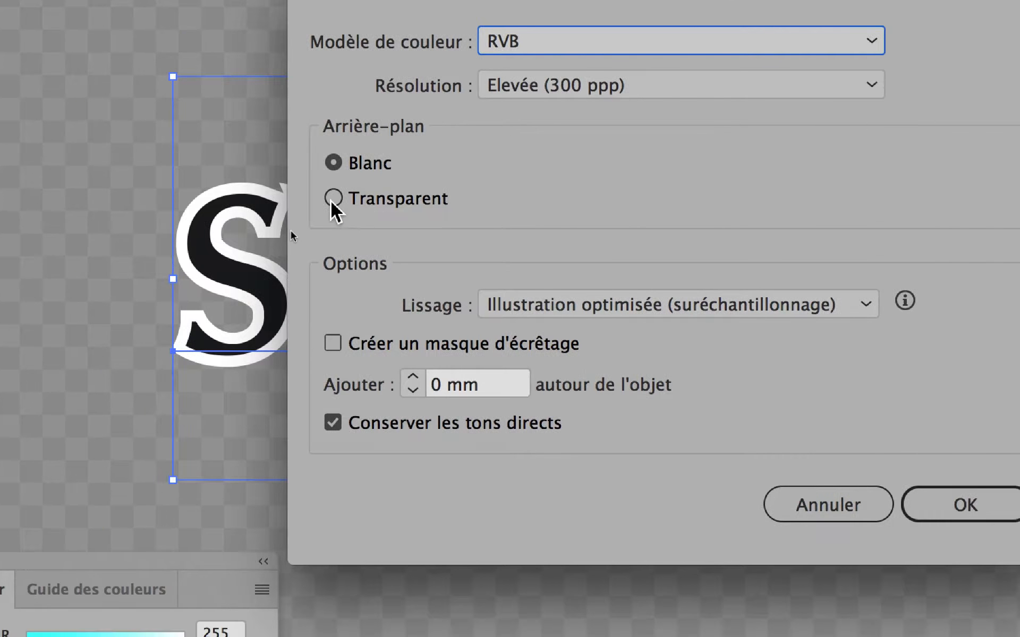
pyautogui.click(106, 276)
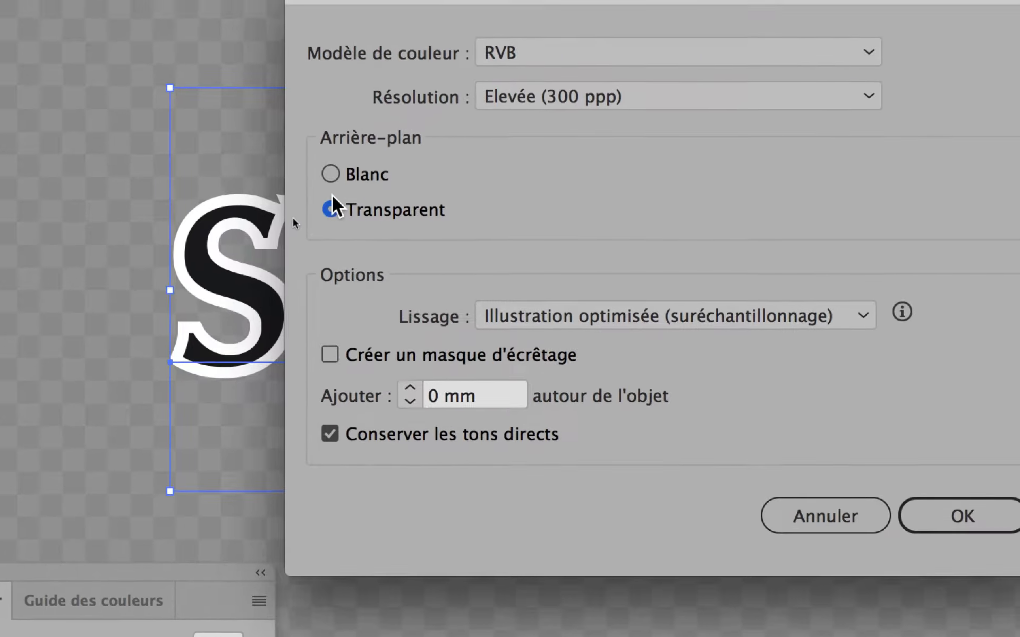
pyautogui.click(330, 174)
pyautogui.click(330, 209)
pyautogui.click(330, 174)
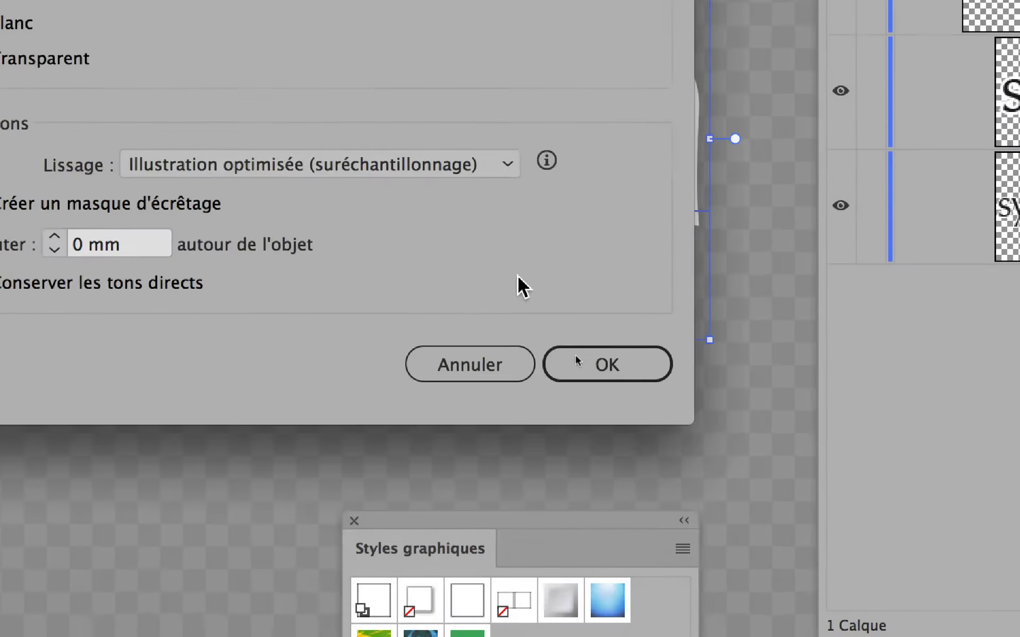
pyautogui.click(944, 544)
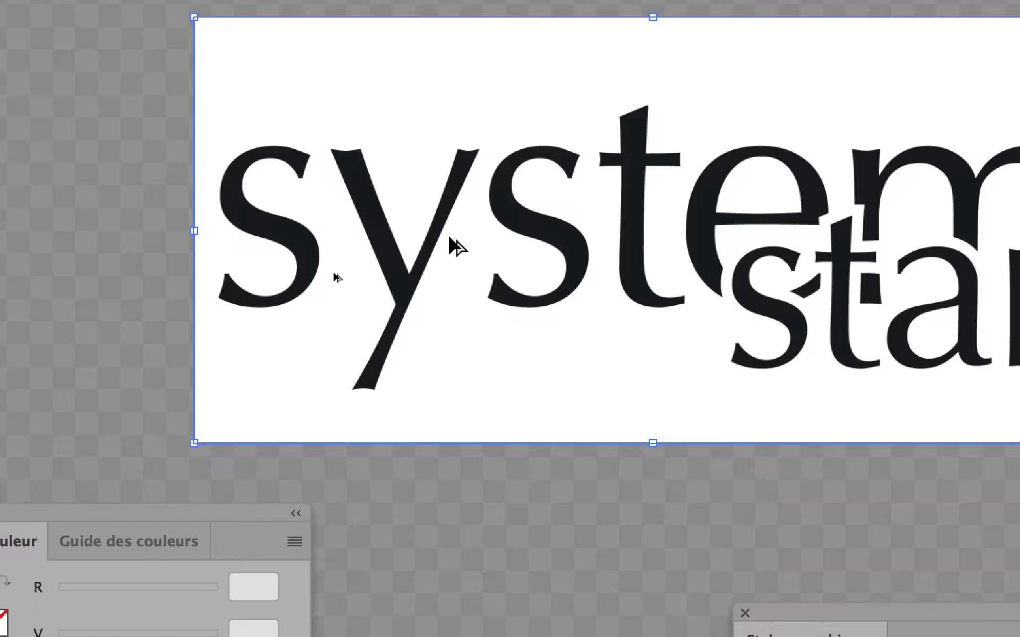
# - Examine the letter edges of the rasterized logo up close to judge the pixel quality of the image
pyautogui.scroll(5, 449, 238)
pyautogui.scroll(2, 368, 214)
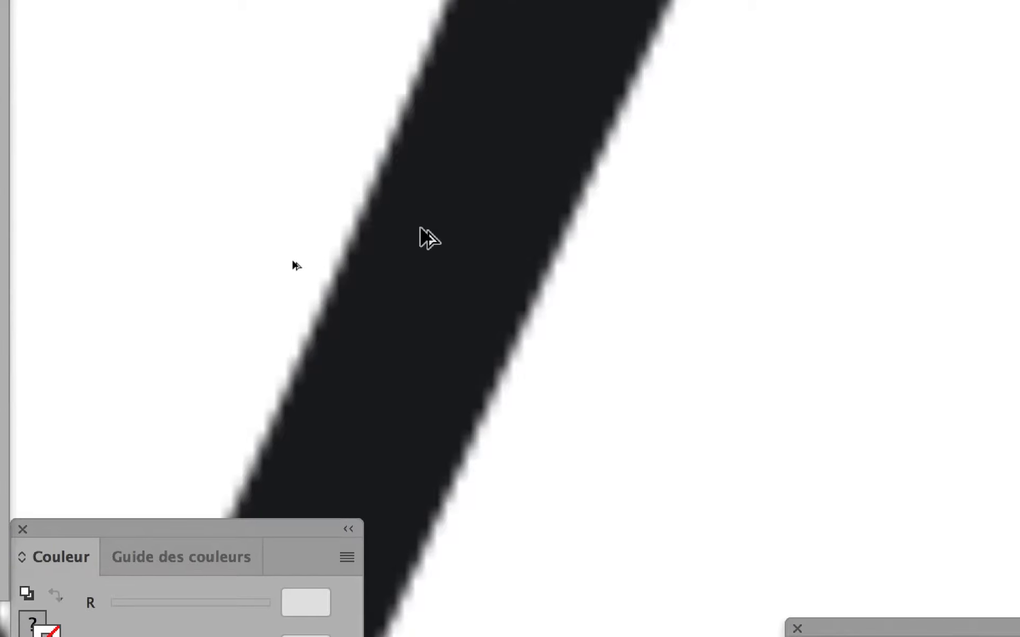
pyautogui.scroll(-3, 421, 228)
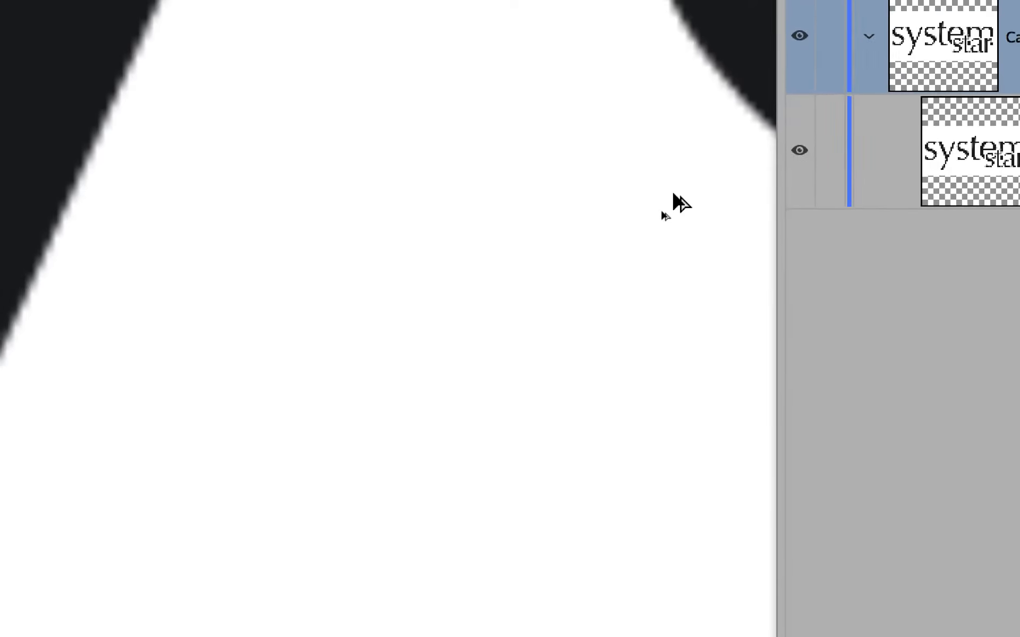
pyautogui.scroll(-2, 675, 194)
pyautogui.moveTo(664, 193); pyautogui.dragTo(444, 264)
pyautogui.moveTo(542, 282); pyautogui.dragTo(480, 159)
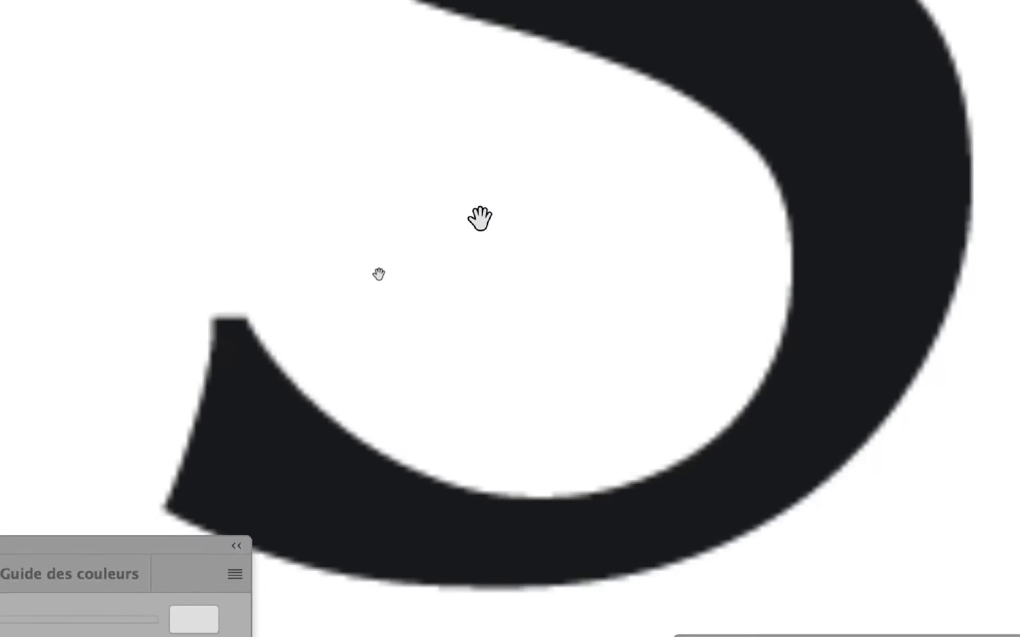
pyautogui.scroll(3, 470, 406)
pyautogui.scroll(-3, 471, 407)
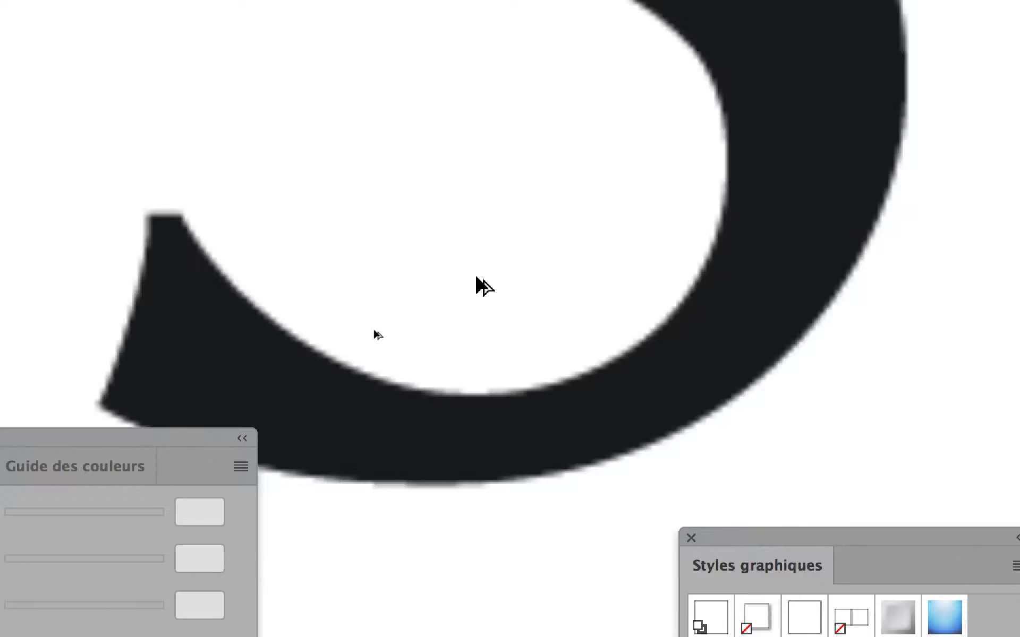
pyautogui.scroll(-1, 476, 278)
pyautogui.scroll(-3, 477, 278)
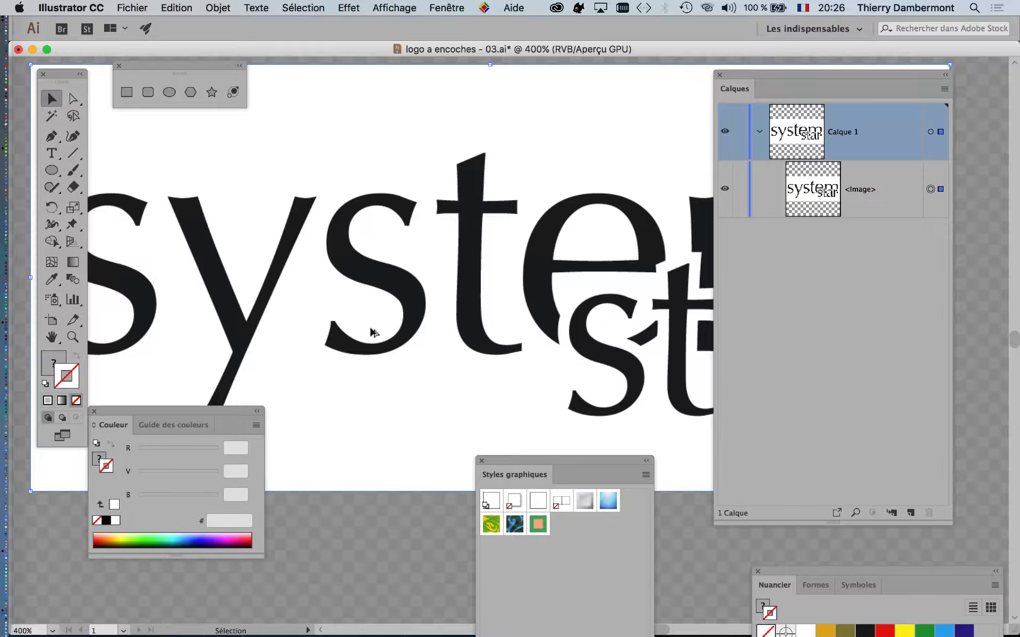
pyautogui.scroll(-1, 375, 333)
# - Save the document as a new version named "logo a encoches - 04.ai" with the default Illustrator options
pyautogui.click(133, 7)
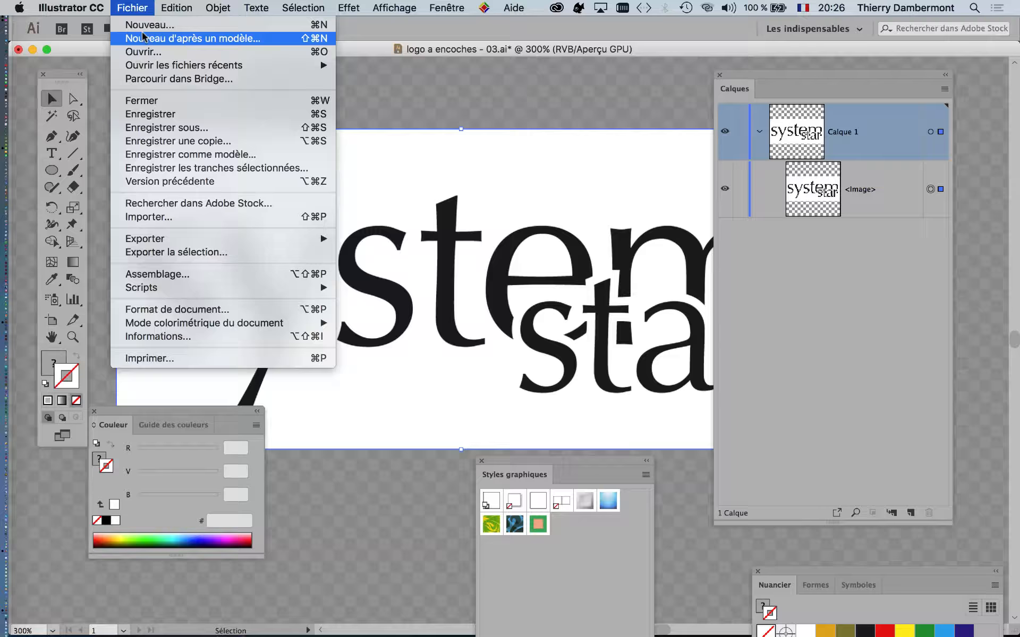
pyautogui.click(184, 129)
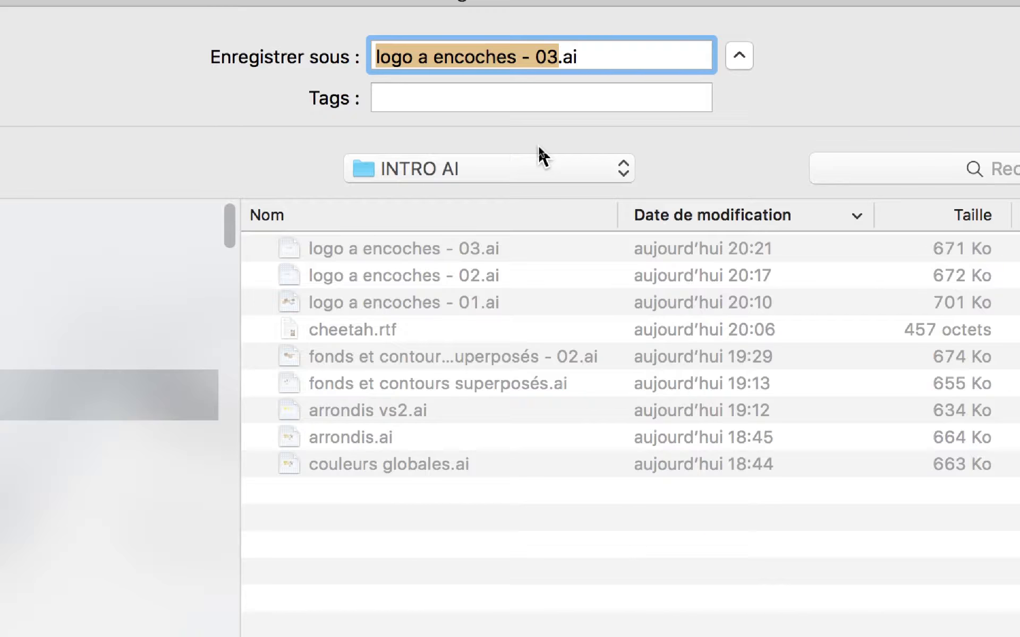
pyautogui.moveTo(558, 57); pyautogui.dragTo(547, 53)
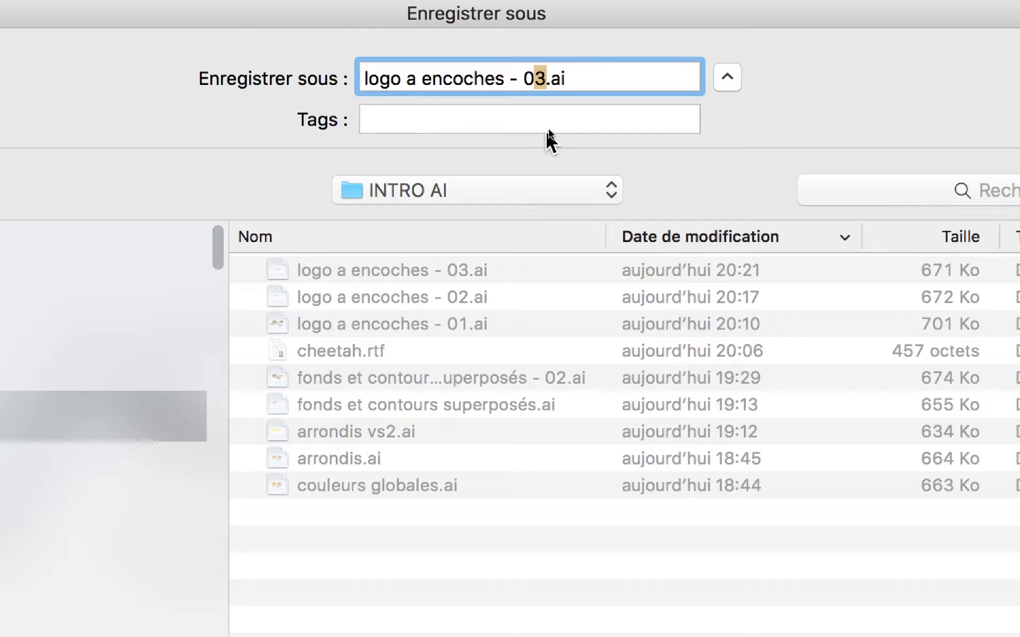
pyautogui.write('4')
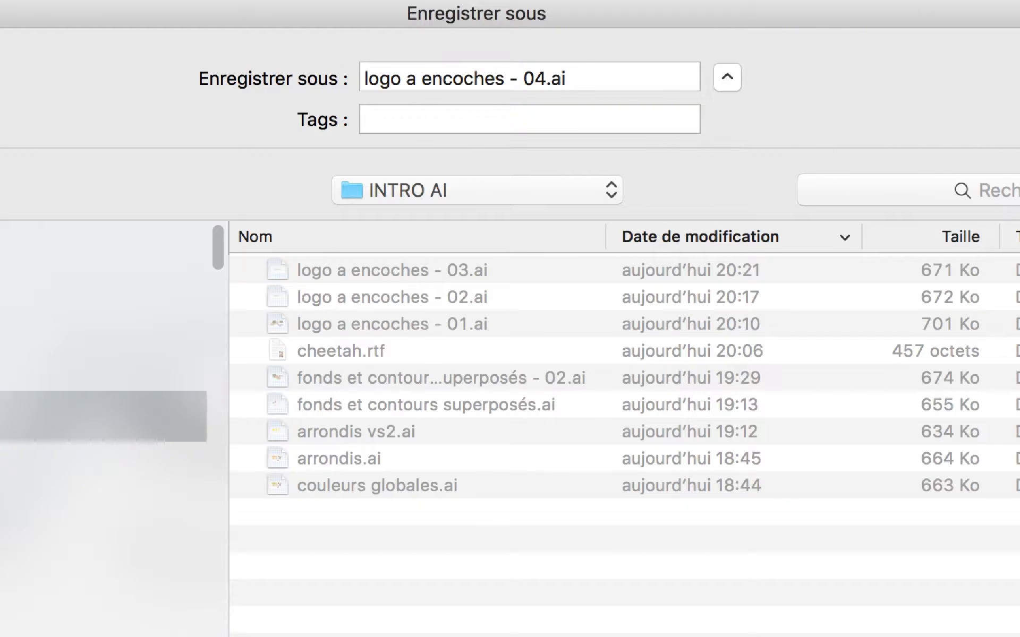
pyautogui.press('Return')
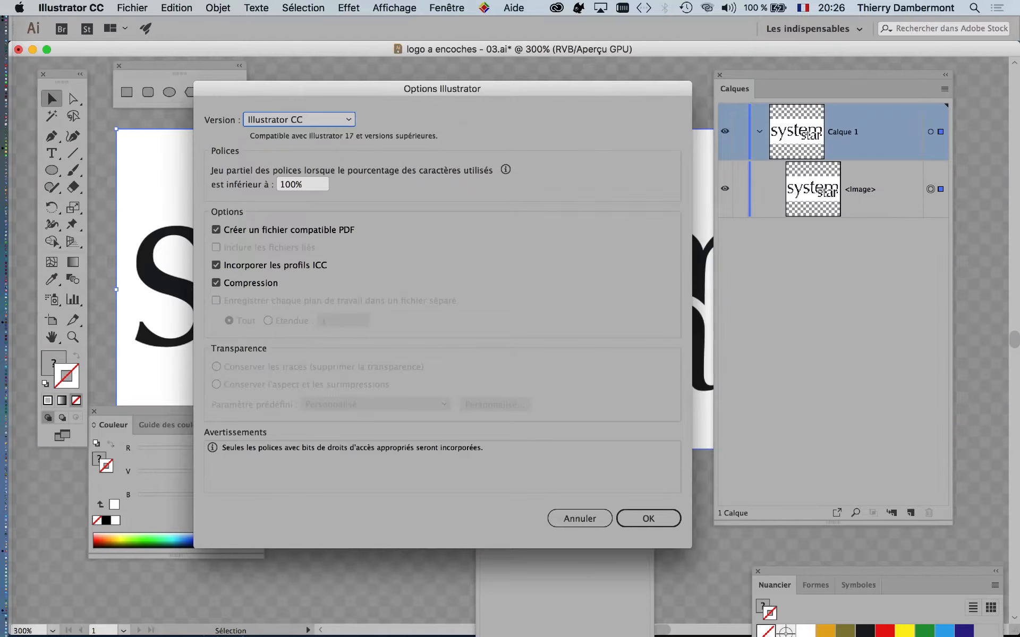
pyautogui.press('Return')
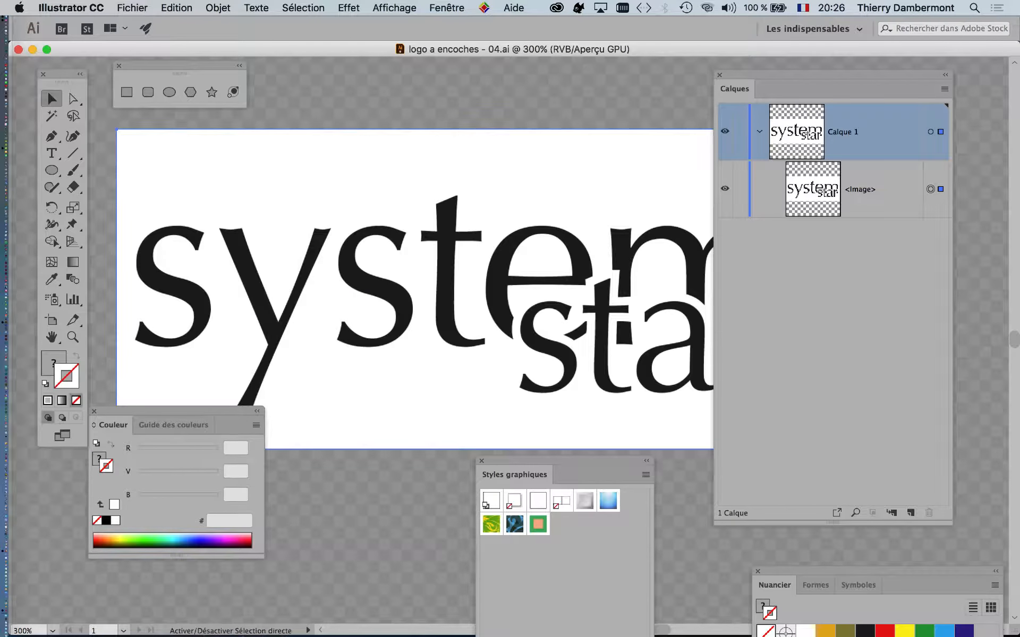
# - Bring up the Image Trace settings (Vectorisation de l'image) for the selected logo image and place them near the artwork
pyautogui.scroll(-1, 463, 311)
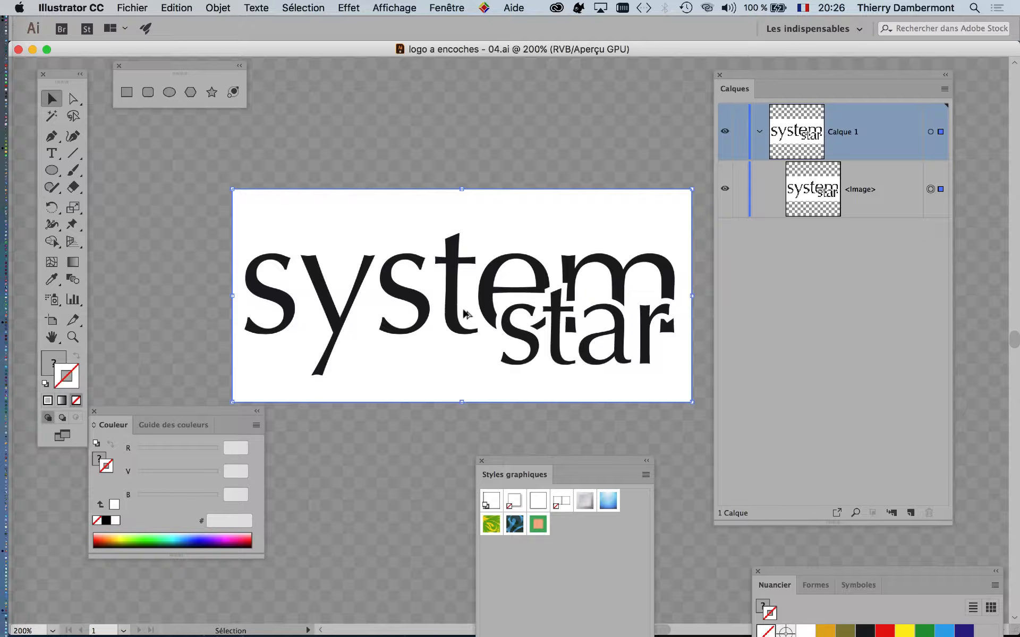
pyautogui.moveTo(278, 265); pyautogui.dragTo(192, 213)
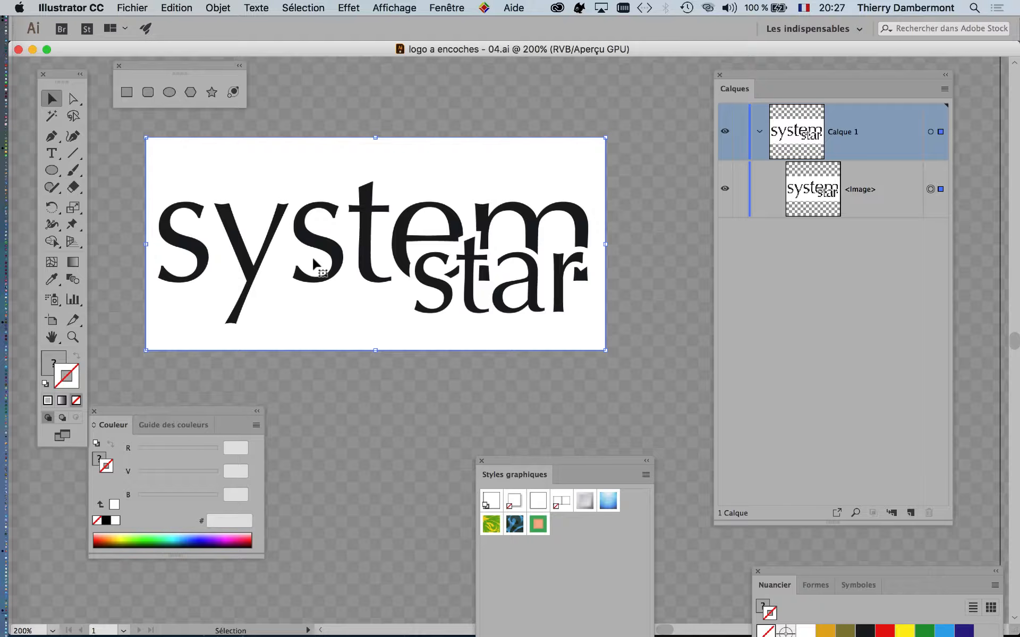
pyautogui.moveTo(314, 263); pyautogui.dragTo(281, 265)
pyautogui.click(447, 7)
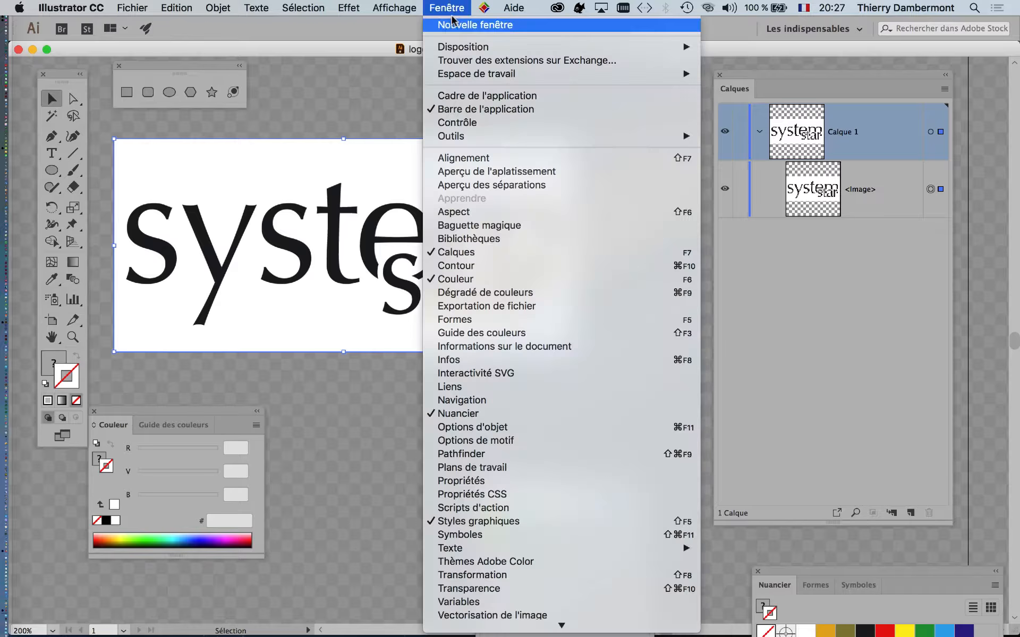
pyautogui.click(464, 8)
pyautogui.click(463, 8)
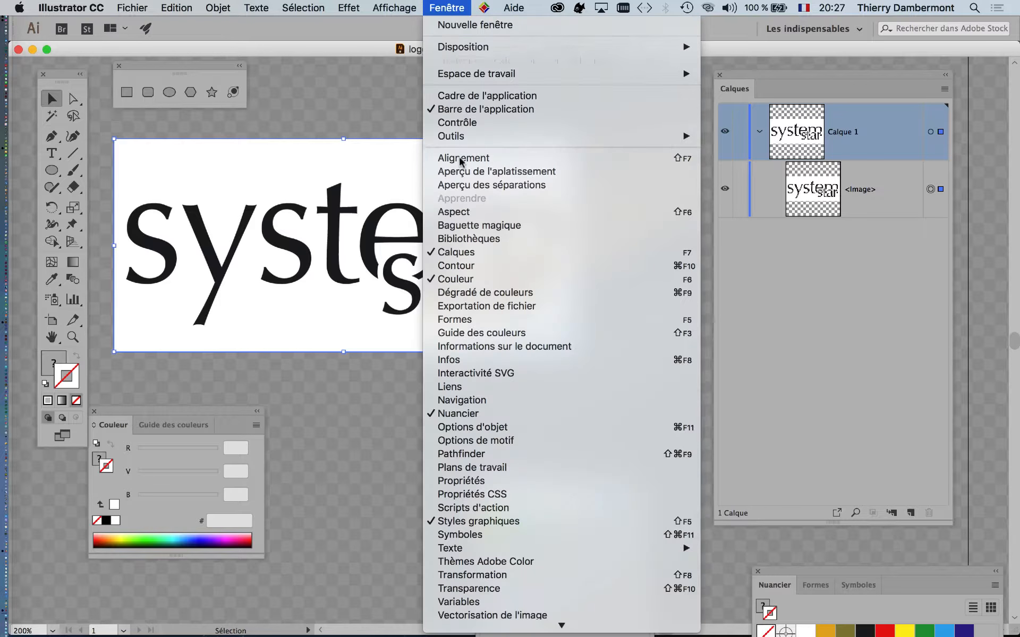
pyautogui.moveTo(562, 625)
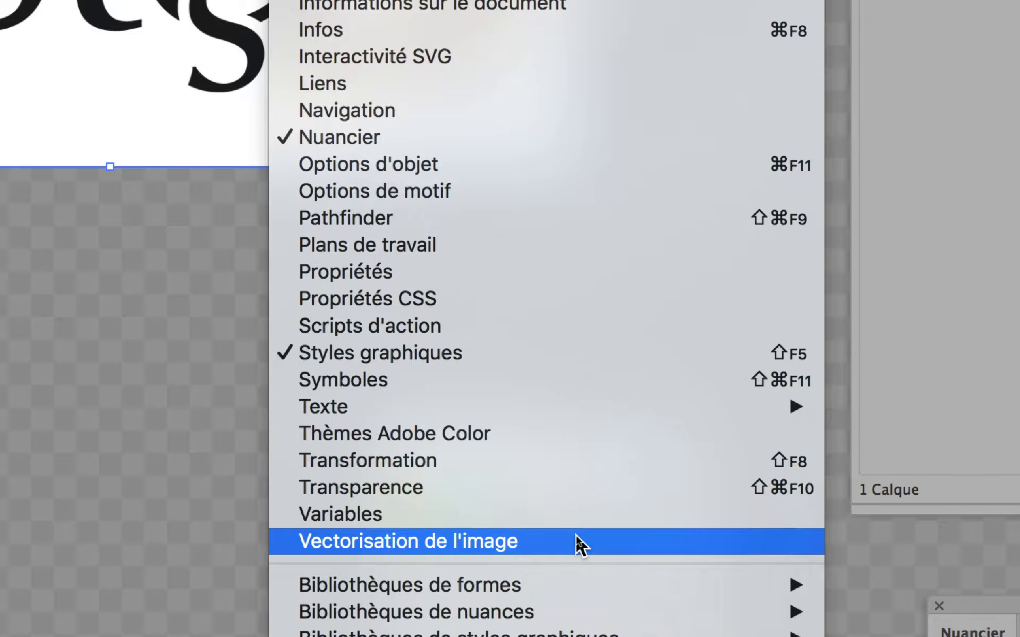
pyautogui.click(576, 537)
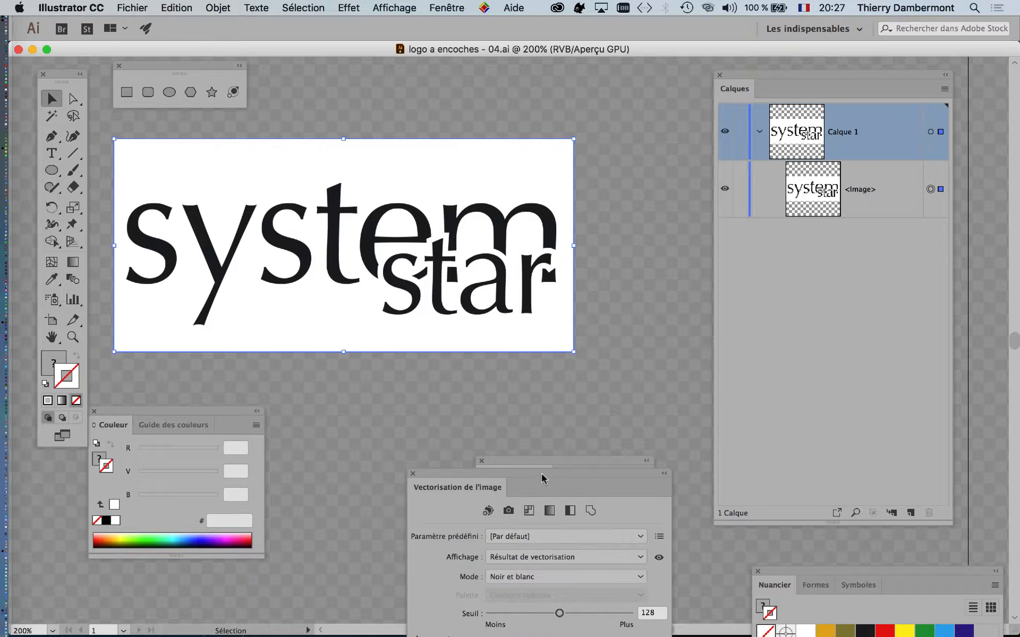
pyautogui.moveTo(539, 488); pyautogui.dragTo(670, 81)
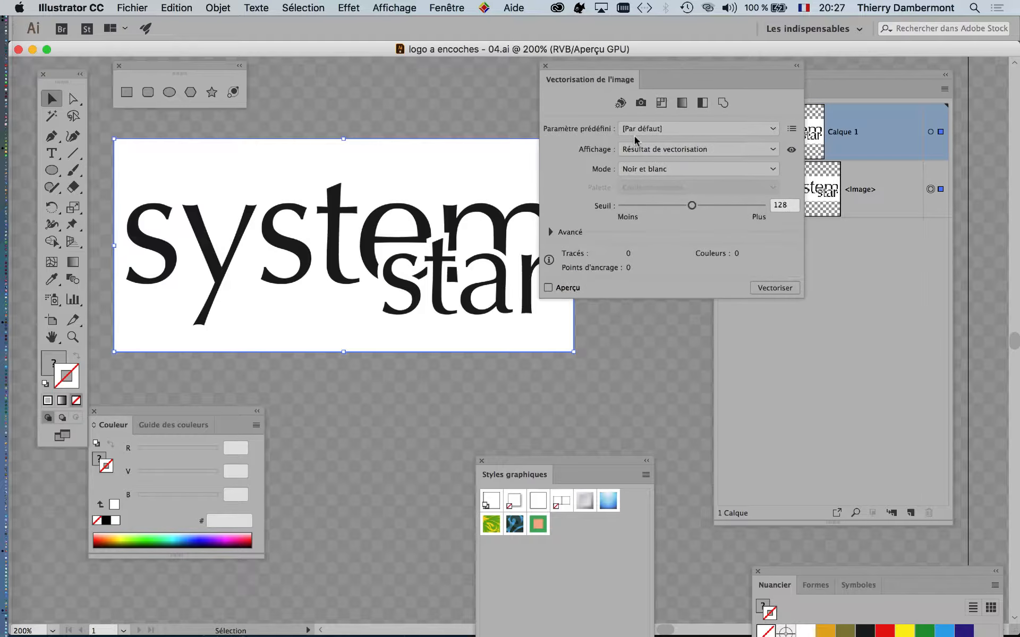
# - Turn on the preview of the default black-and-white trace of the logo image and check its traced edges up close
pyautogui.press('alt+super')
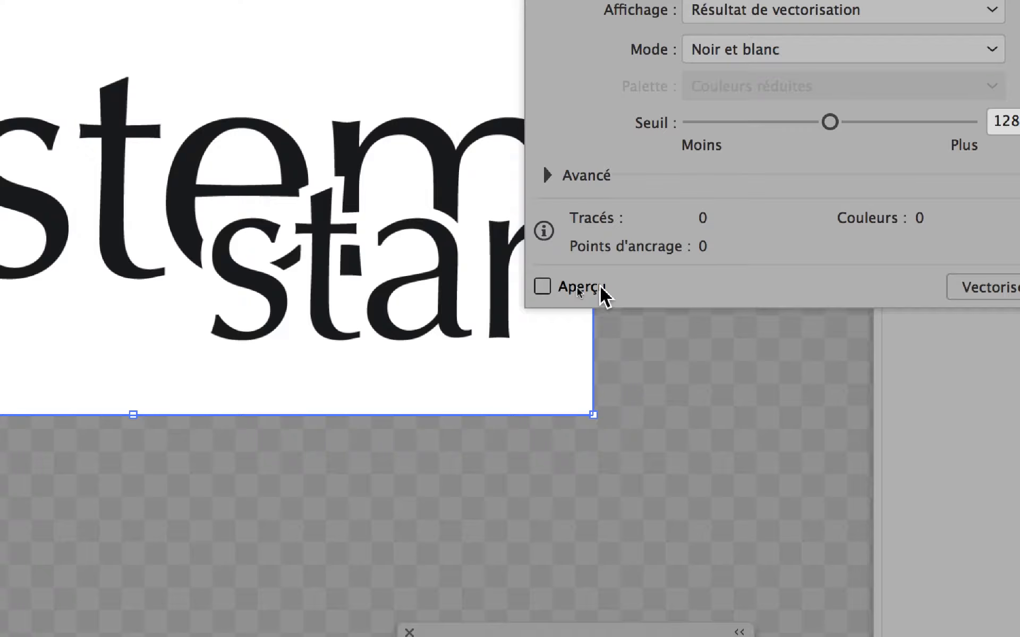
pyautogui.click(600, 287)
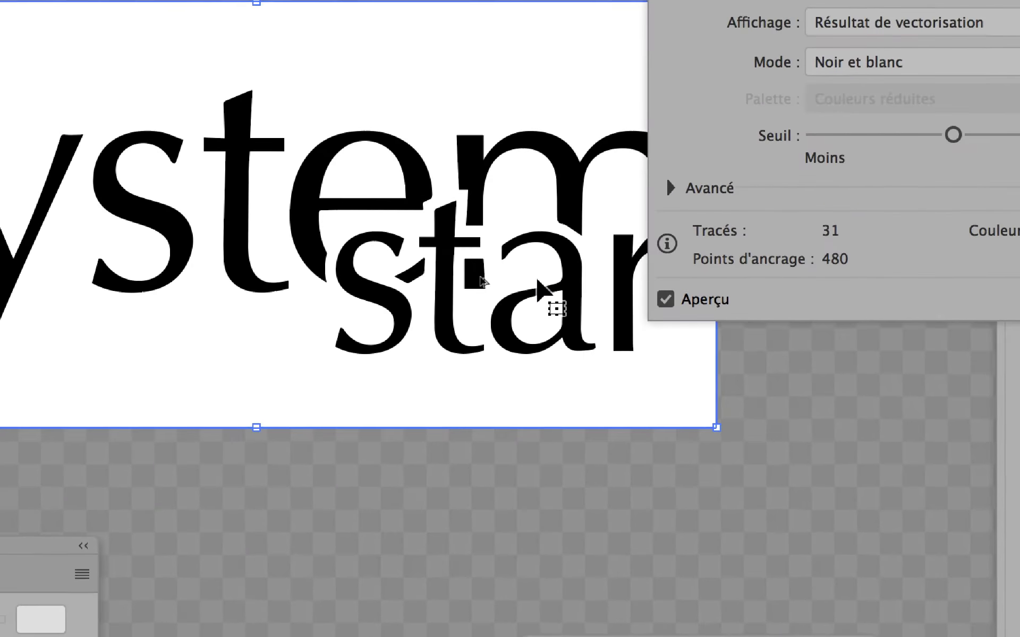
pyautogui.scroll(5, 333, 249)
pyautogui.scroll(3, 509, 274)
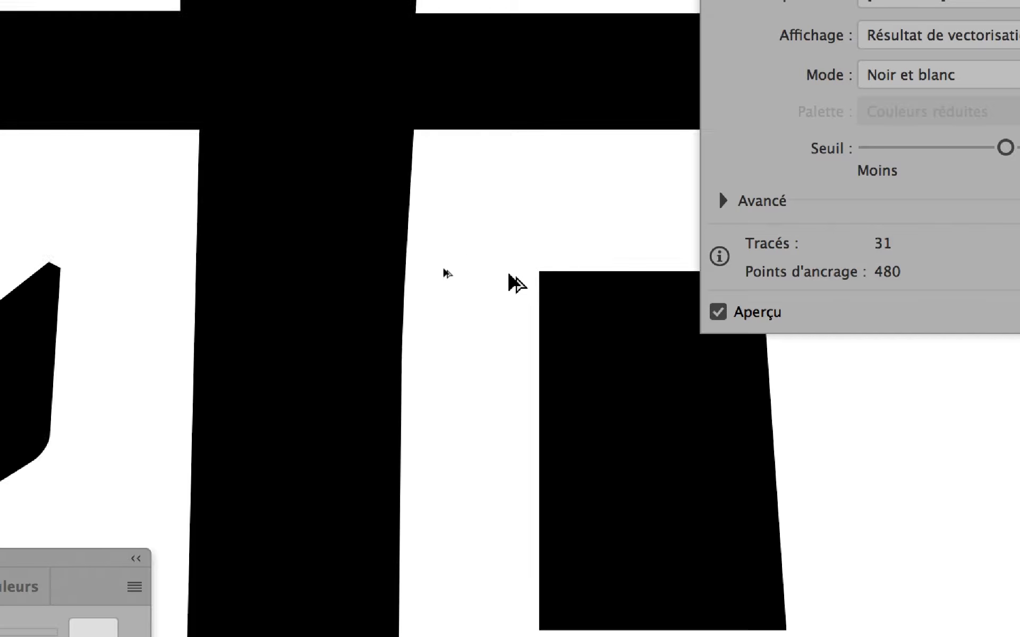
pyautogui.scroll(-3, 508, 274)
pyautogui.scroll(-3, 509, 275)
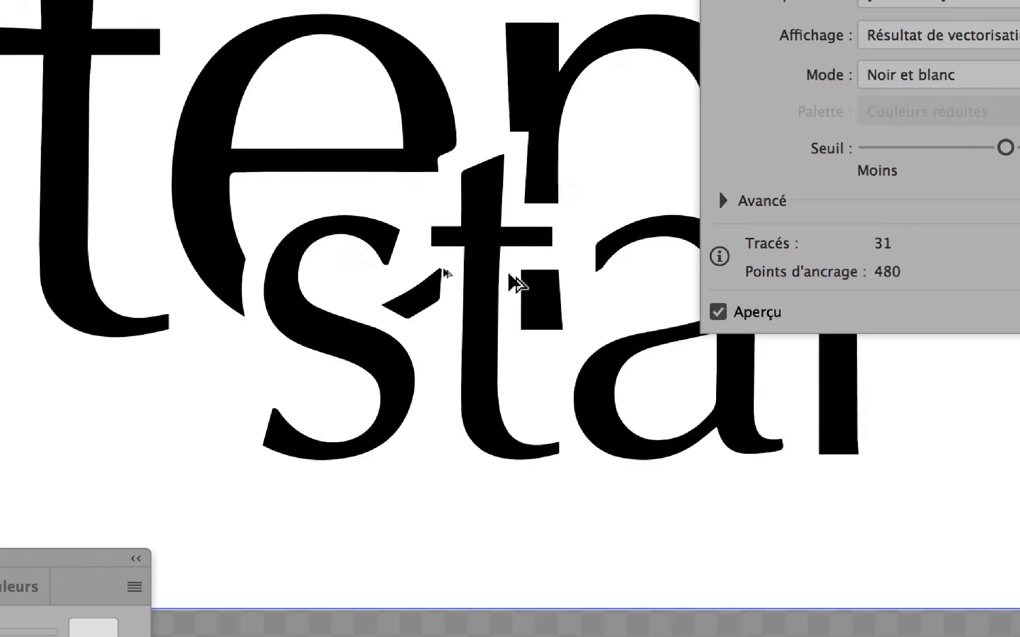
pyautogui.scroll(-3, 509, 275)
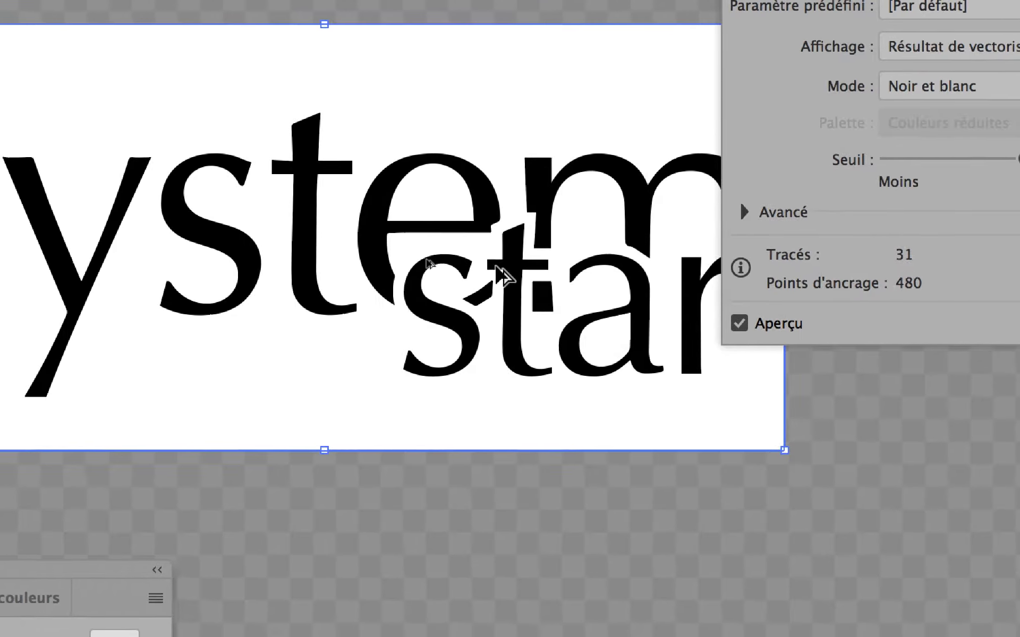
# - Compare the default trace with the source image up close where "star" overlaps "system", examining corners and edges
pyautogui.scroll(6, 484, 265)
pyautogui.scroll(-5, 504, 277)
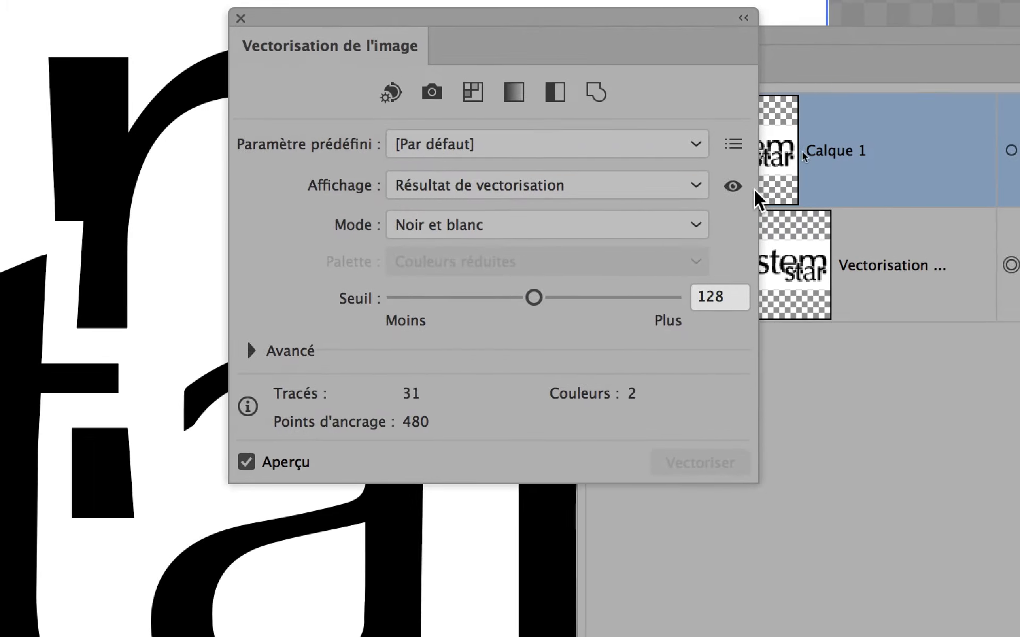
pyautogui.click(743, 187)
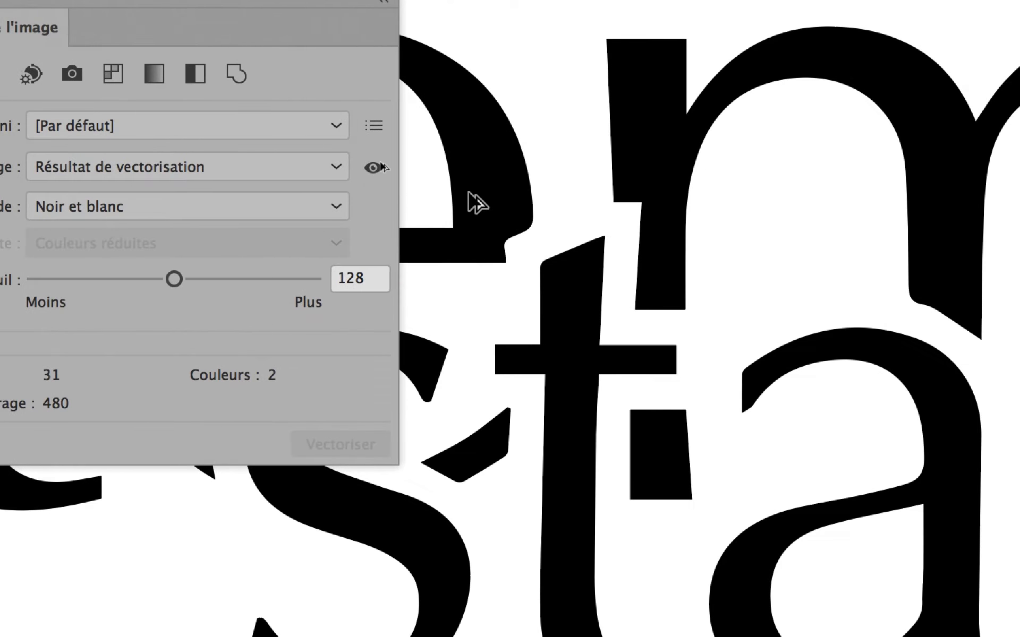
pyautogui.scroll(2, 552, 312)
pyautogui.click(403, 168)
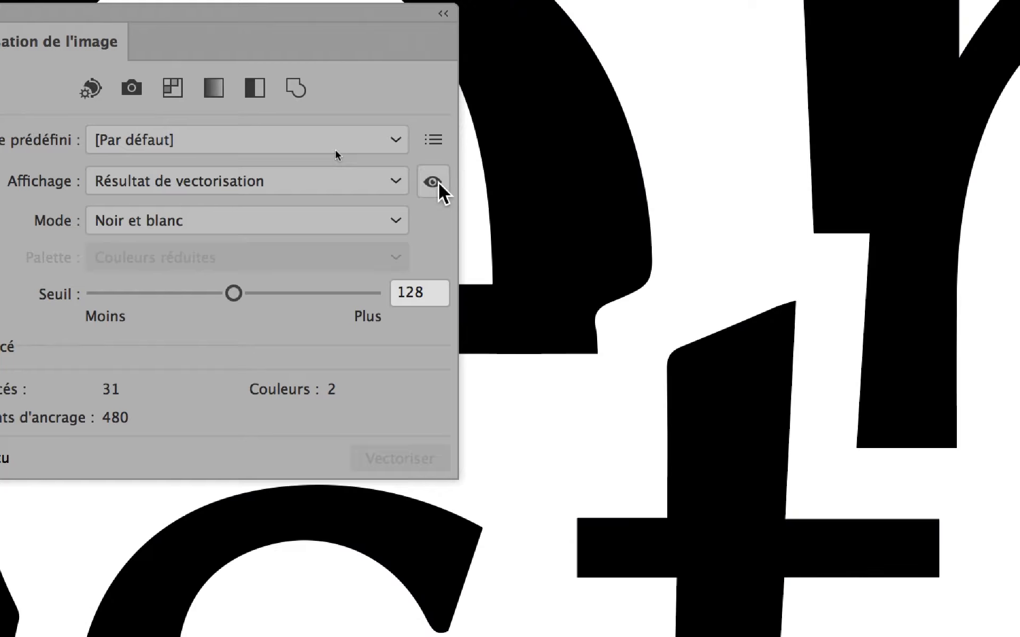
pyautogui.click(434, 182)
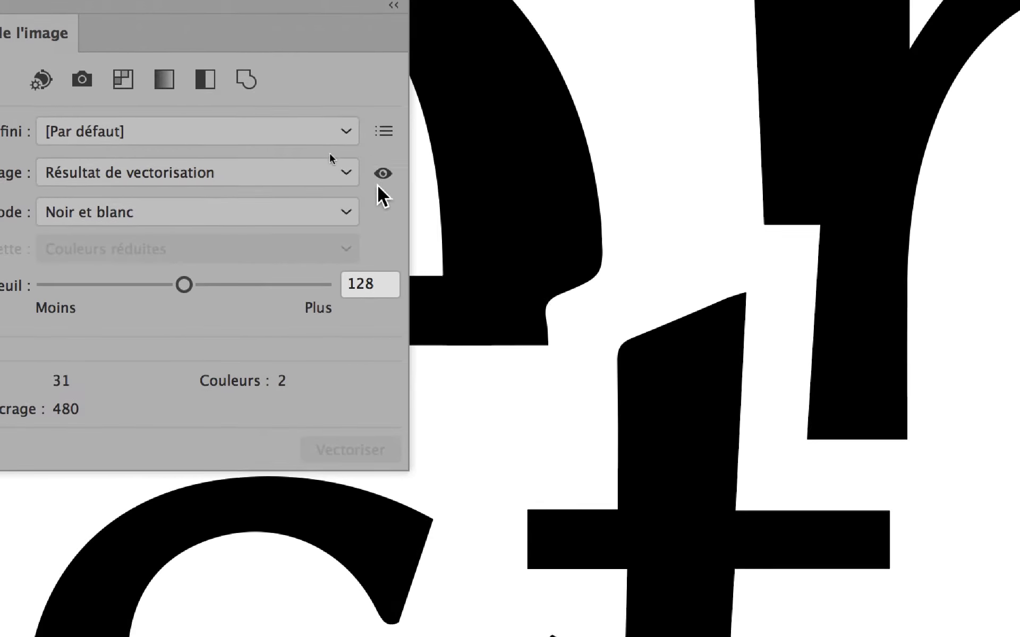
pyautogui.click(277, 84)
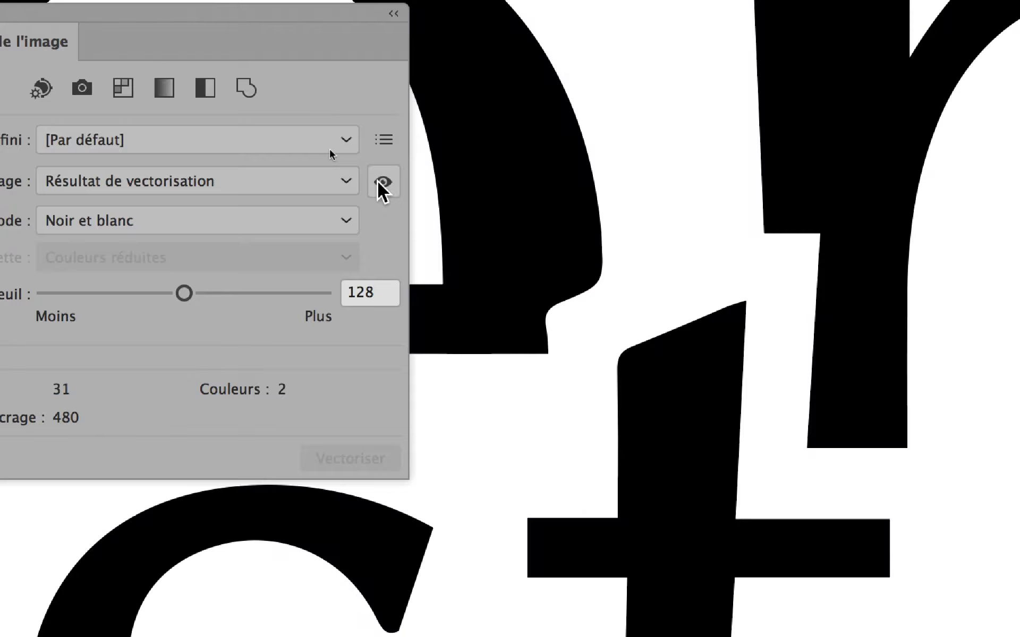
pyautogui.click(382, 182)
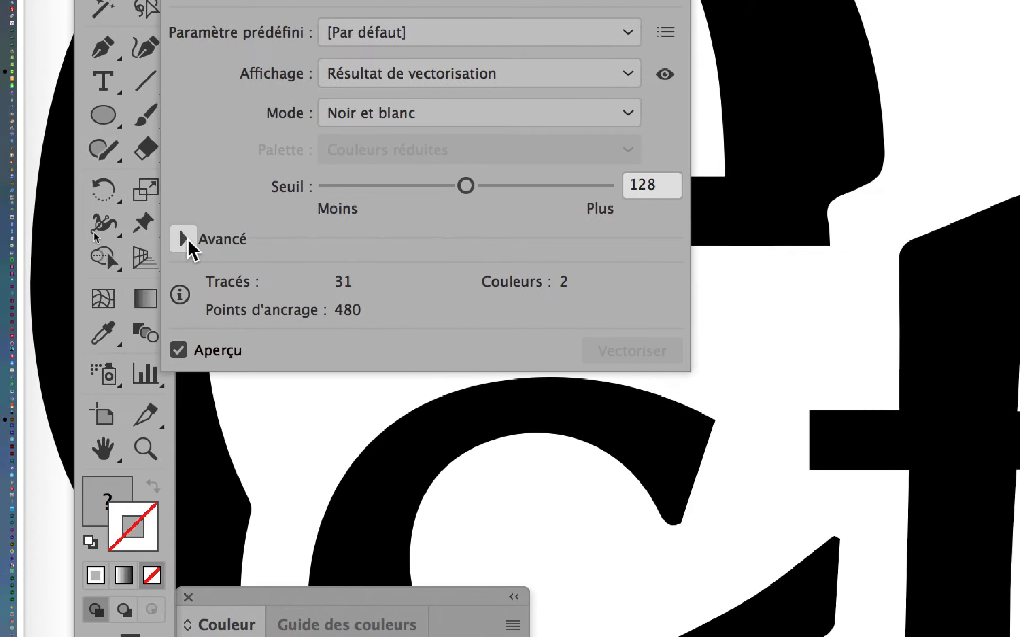
# - Expand the advanced trace options and set Tracés to 53%, Angles to 0% and Bruit to 1 px
pyautogui.click(178, 237)
pyautogui.moveTo(246, 252)
pyautogui.mouseDown()
pyautogui.moveTo(227, 253)
pyautogui.moveTo(550, 253)
pyautogui.mouseUp()
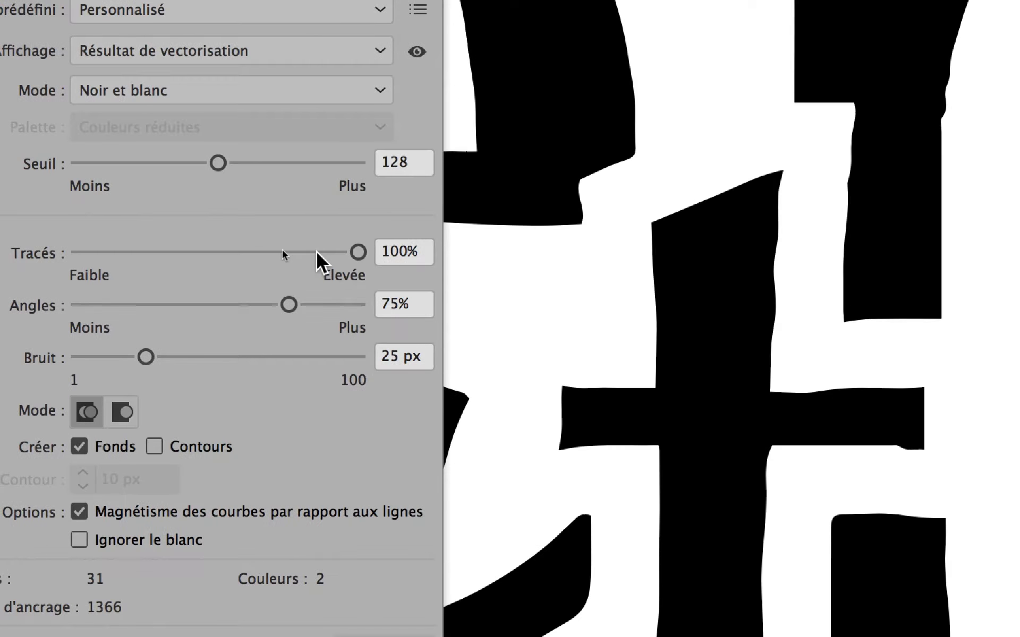
pyautogui.moveTo(309, 254); pyautogui.dragTo(223, 252)
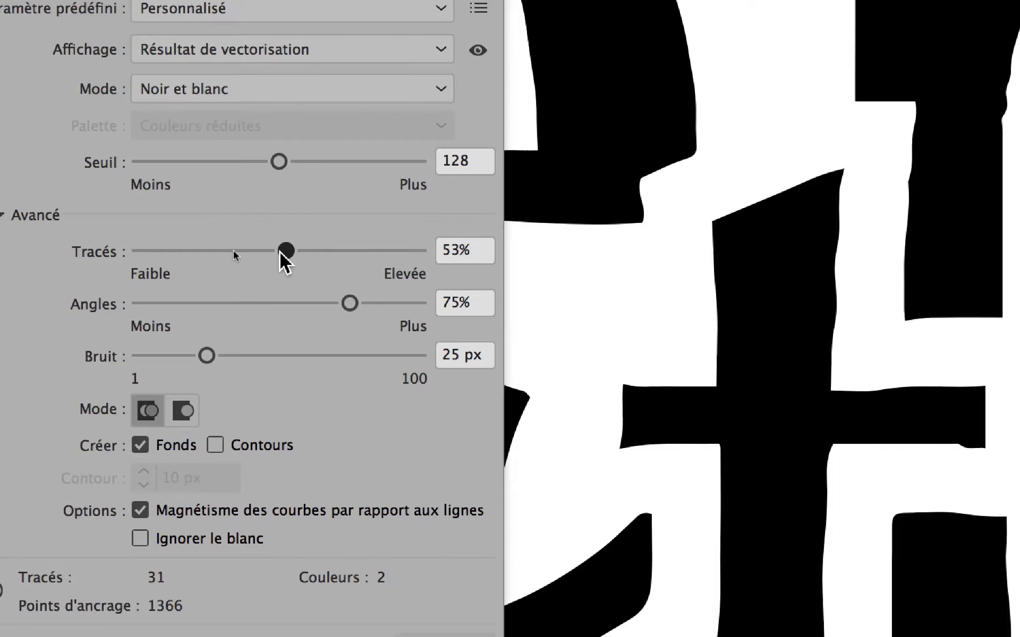
pyautogui.moveTo(348, 303); pyautogui.dragTo(162, 302)
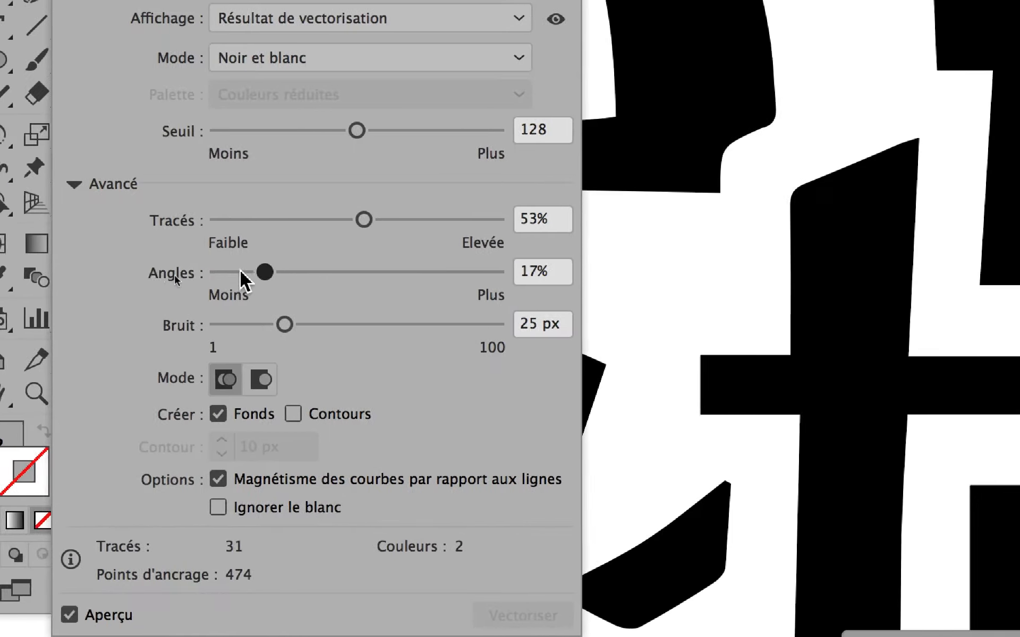
pyautogui.moveTo(240, 271); pyautogui.dragTo(159, 292)
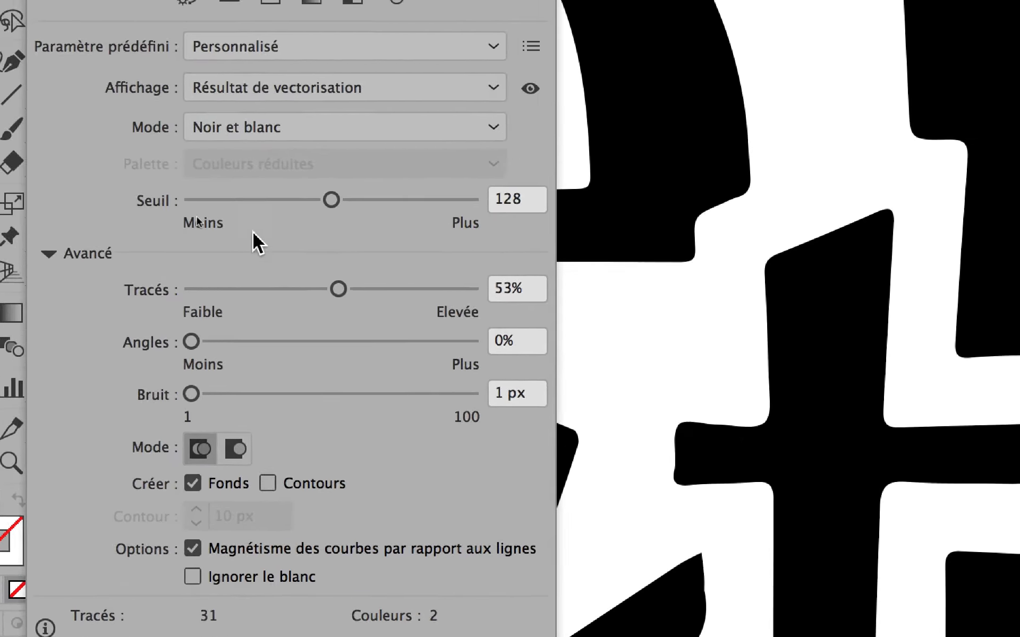
# - Refine the trace by setting Seuil to 147, Tracés to 86% and Angles to 51%
pyautogui.click(289, 200)
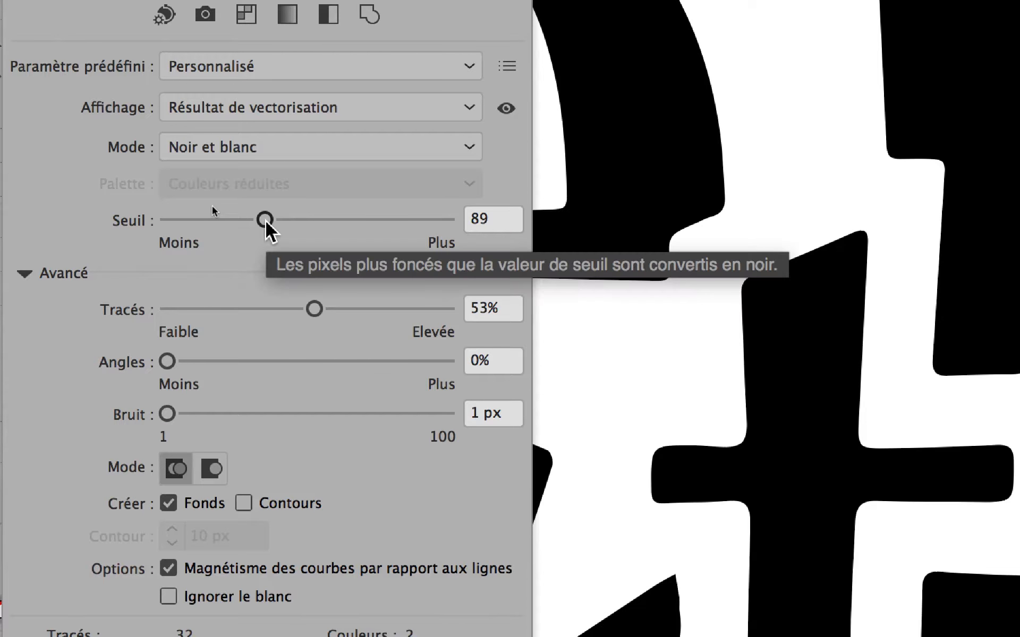
pyautogui.moveTo(265, 221)
pyautogui.mouseDown()
pyautogui.moveTo(355, 221)
pyautogui.moveTo(273, 221)
pyautogui.moveTo(289, 221)
pyautogui.moveTo(300, 240)
pyautogui.moveTo(412, 240)
pyautogui.mouseUp()
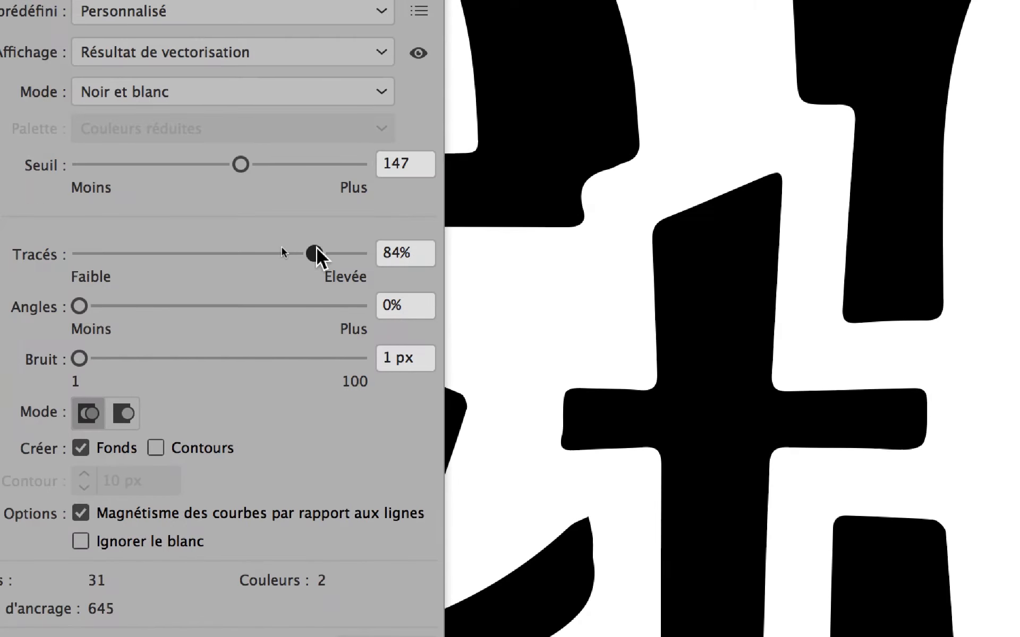
pyautogui.moveTo(316, 249); pyautogui.dragTo(318, 248)
pyautogui.moveTo(136, 306); pyautogui.dragTo(136, 306)
pyautogui.moveTo(255, 269); pyautogui.dragTo(340, 270)
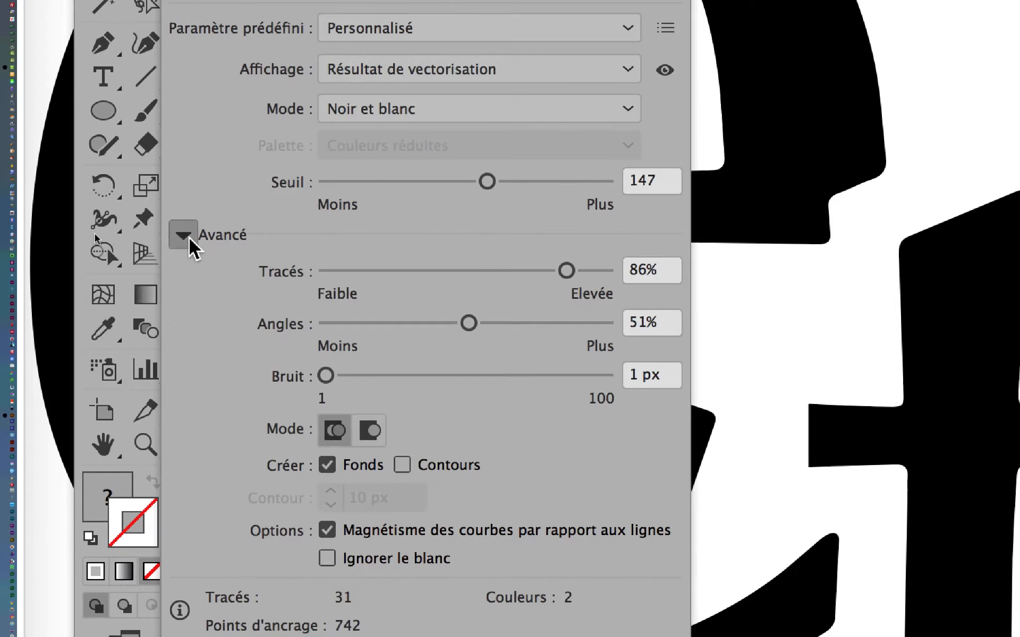
# - Compare the adjusted trace of the overlapping letters with the source image to judge how faithful the corners are
pyautogui.click(162, 249)
pyautogui.click(162, 248)
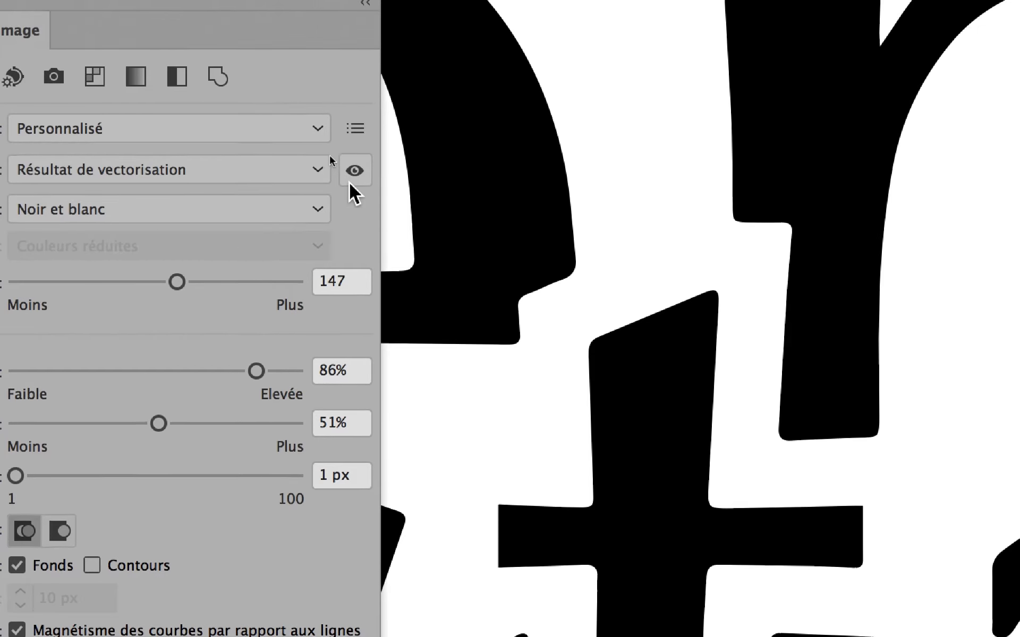
pyautogui.click(342, 78)
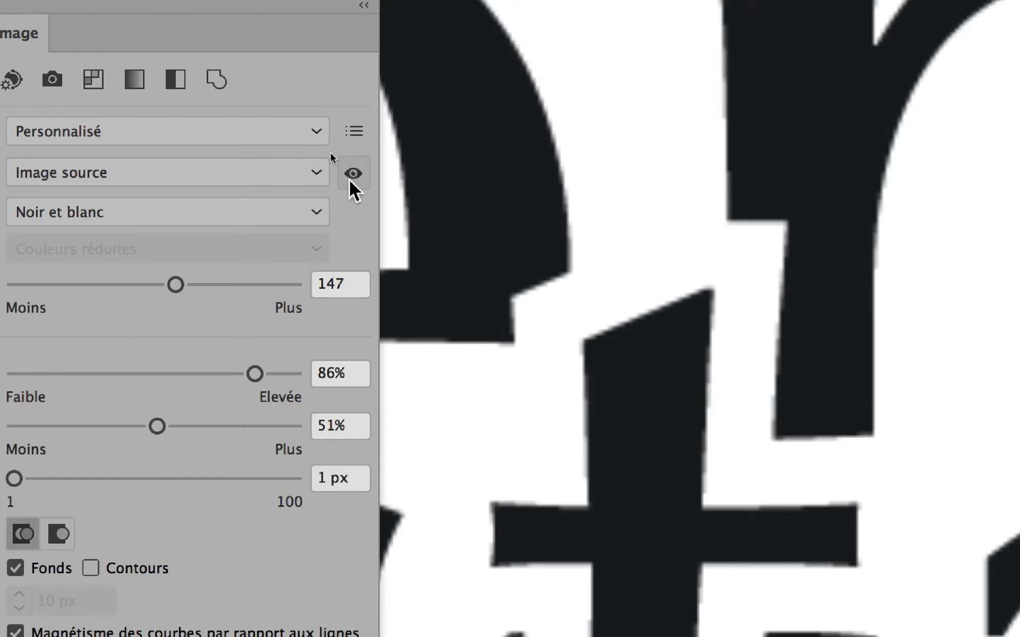
pyautogui.click(351, 182)
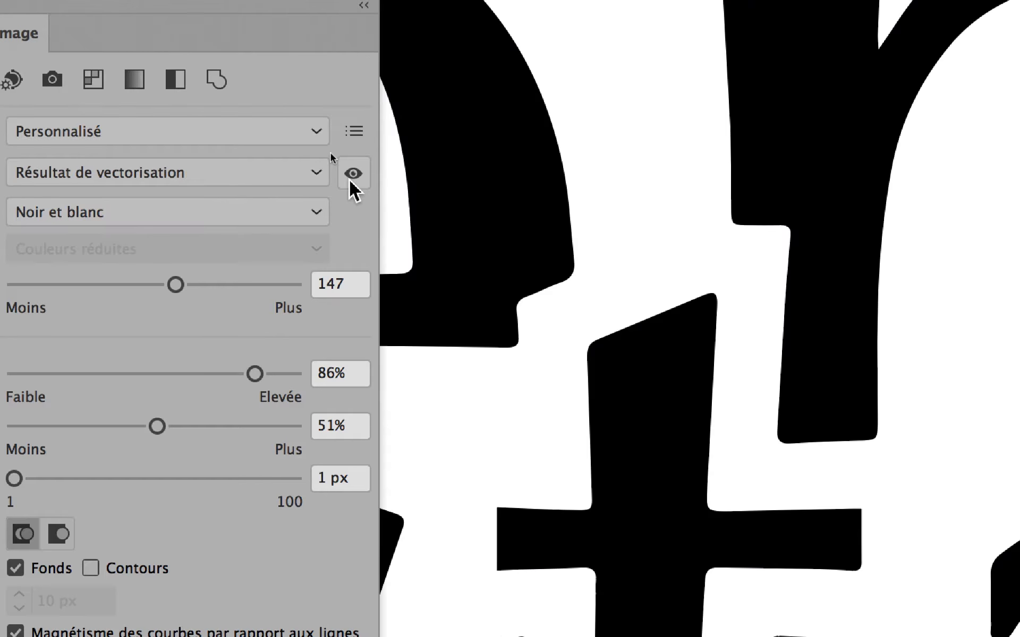
pyautogui.click(350, 182)
pyautogui.click(350, 182)
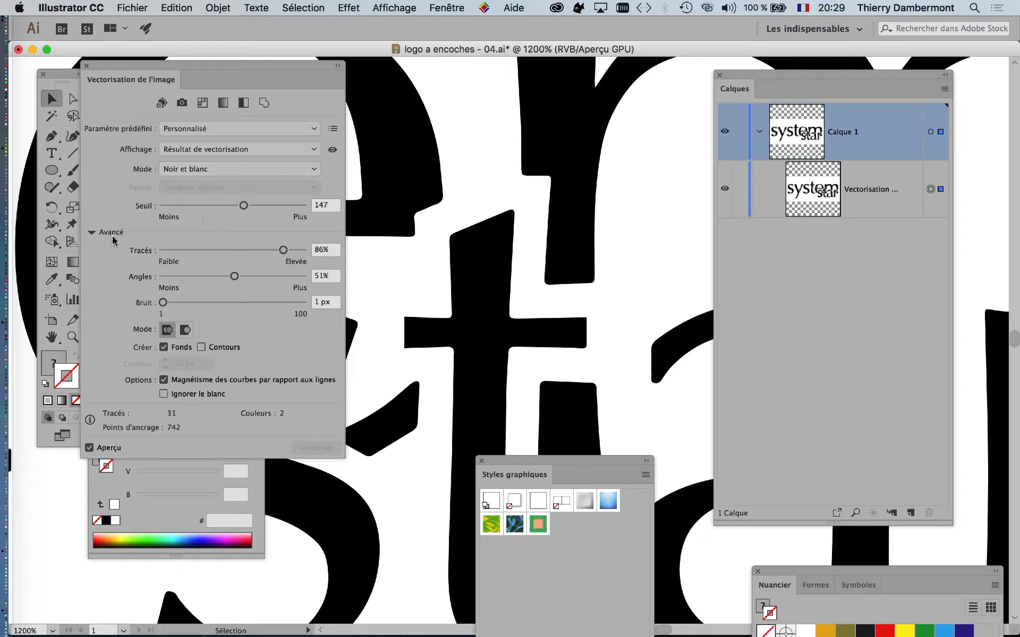
# - Enable Ignorer le blanc in the advanced trace options to leave the white areas out of the trace
pyautogui.click(113, 237)
pyautogui.moveTo(340, 78); pyautogui.dragTo(578, 97)
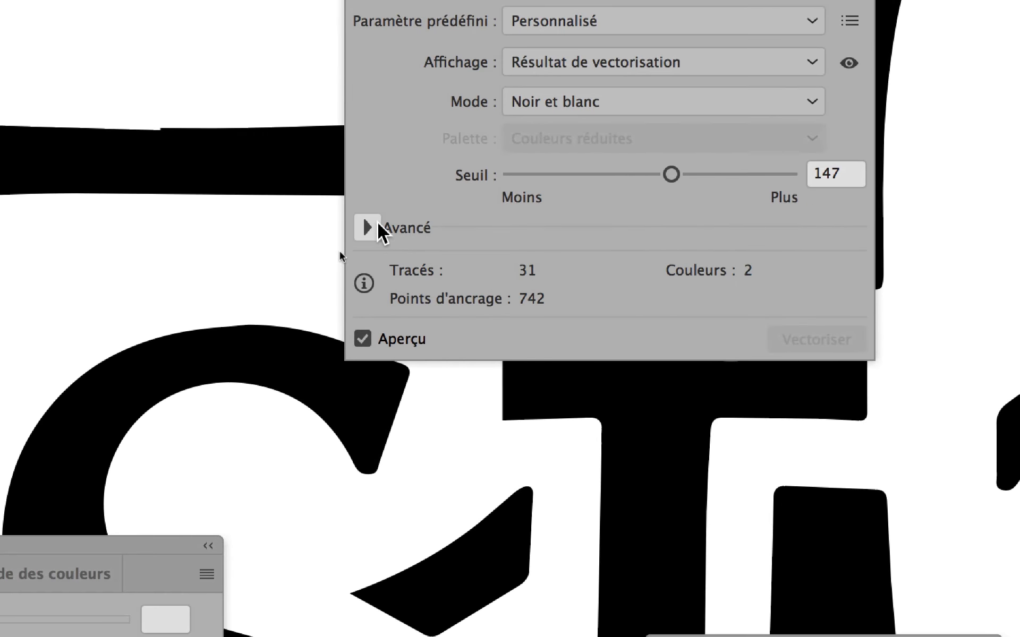
pyautogui.click(209, 340)
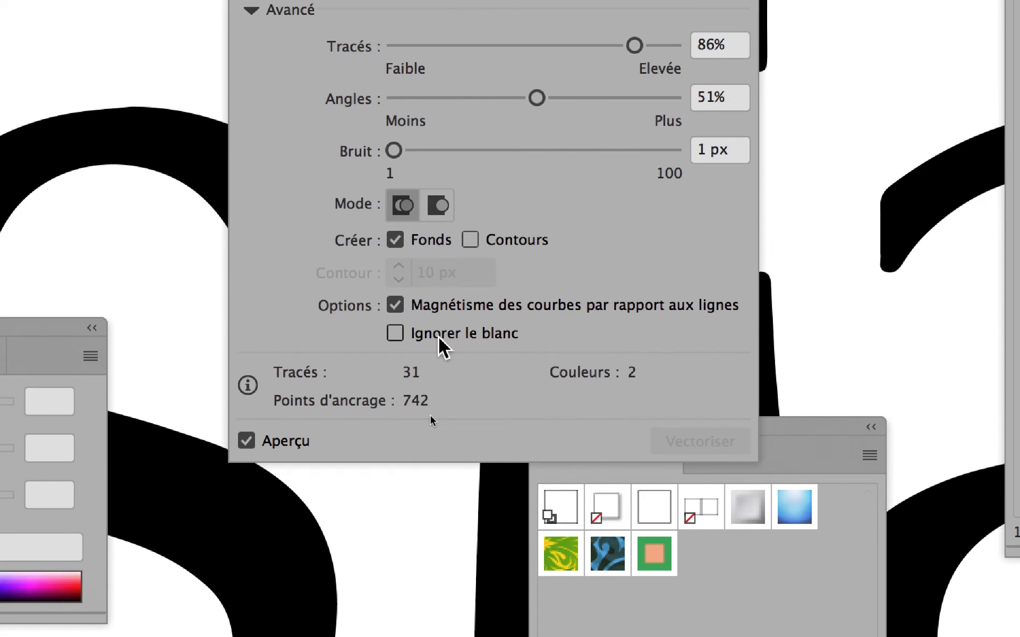
pyautogui.click(439, 338)
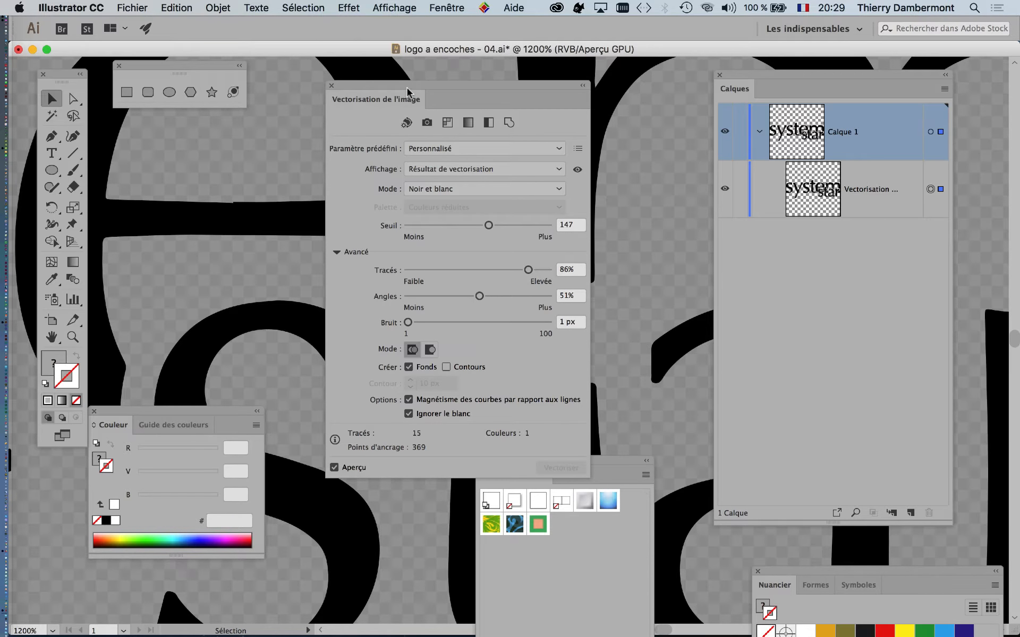
# - Close the Image Trace settings and place the Calques panel beside the whole logo, making it wider and shorter
pyautogui.moveTo(407, 91); pyautogui.dragTo(620, 223)
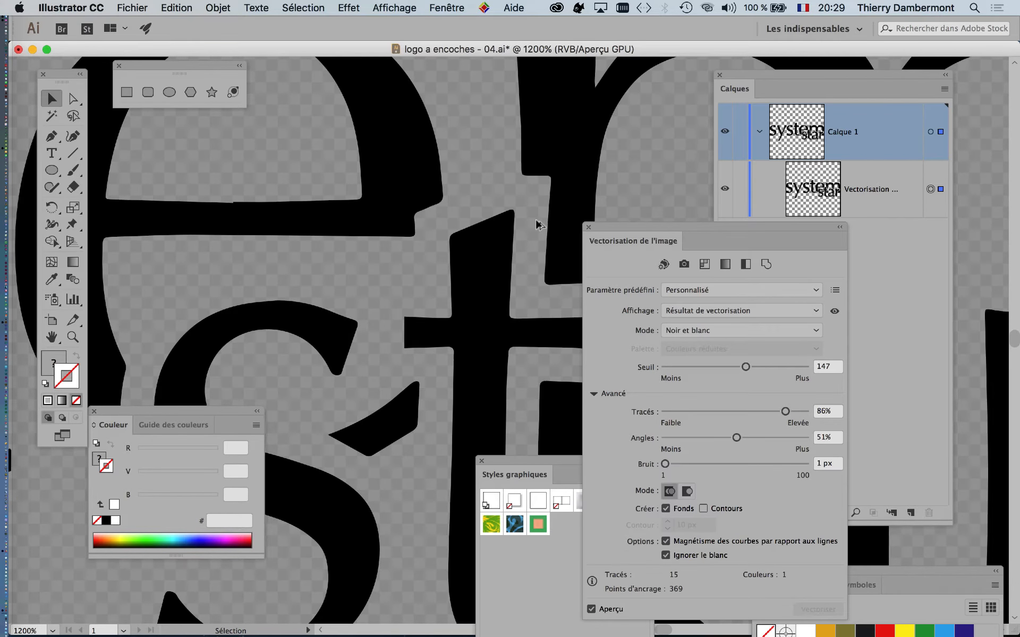
pyautogui.scroll(-5, 537, 223)
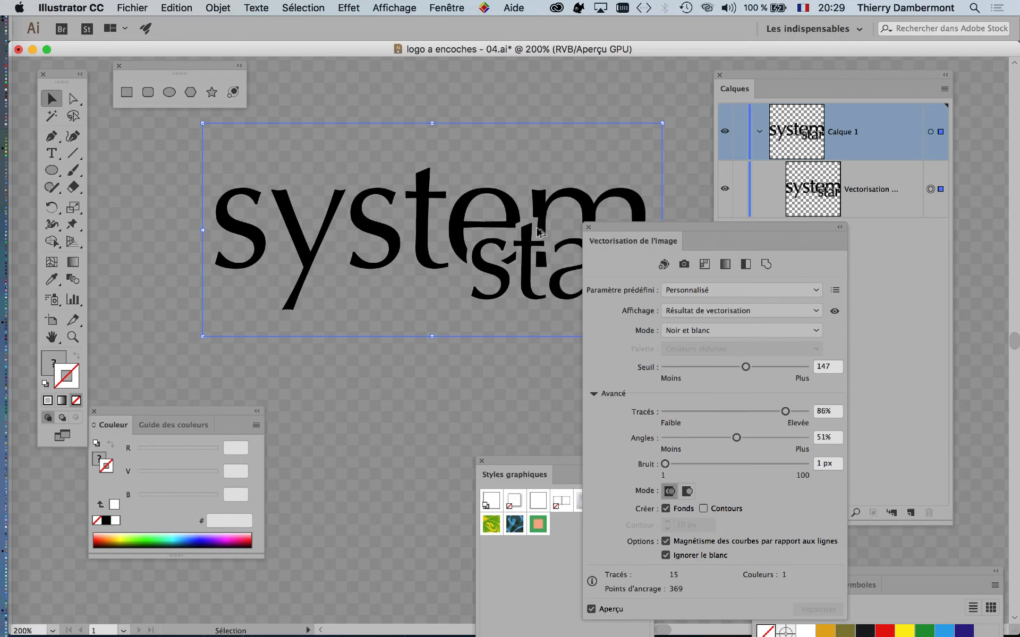
pyautogui.moveTo(490, 235); pyautogui.dragTo(396, 236)
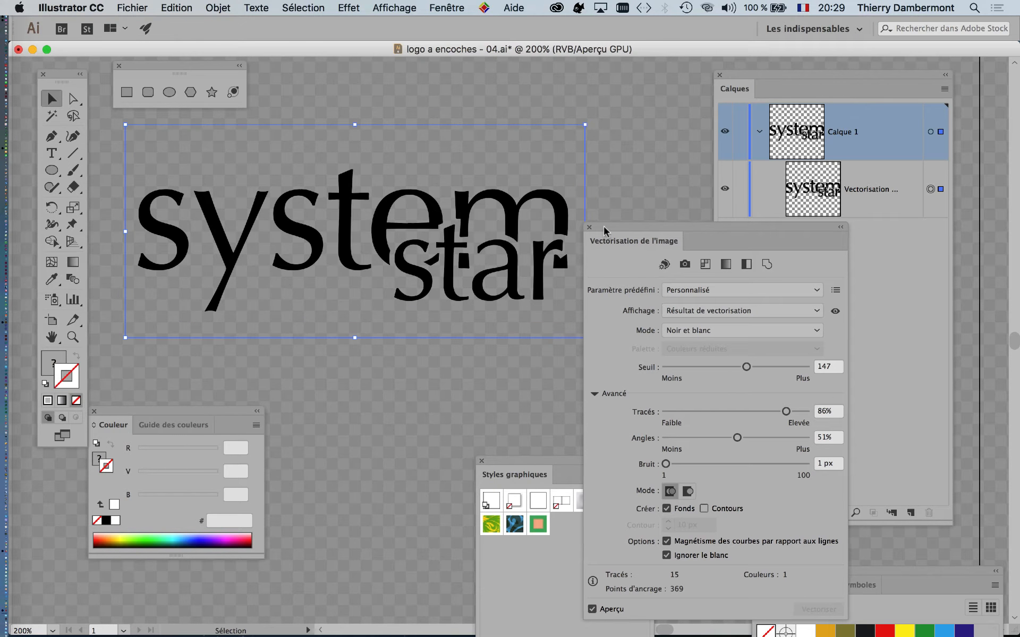
pyautogui.moveTo(604, 229); pyautogui.dragTo(687, 218)
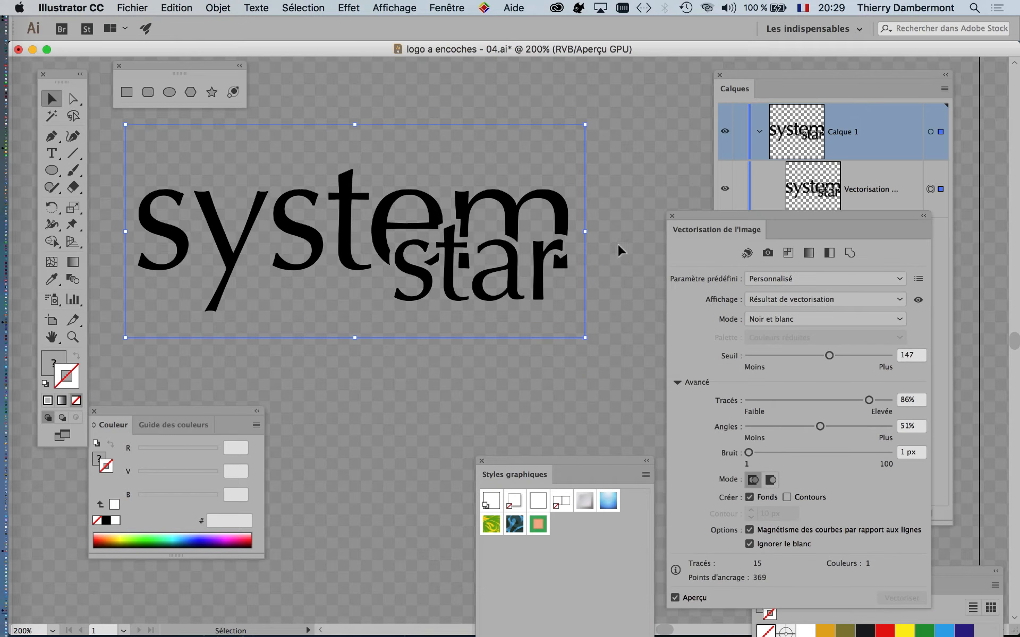
pyautogui.click(671, 217)
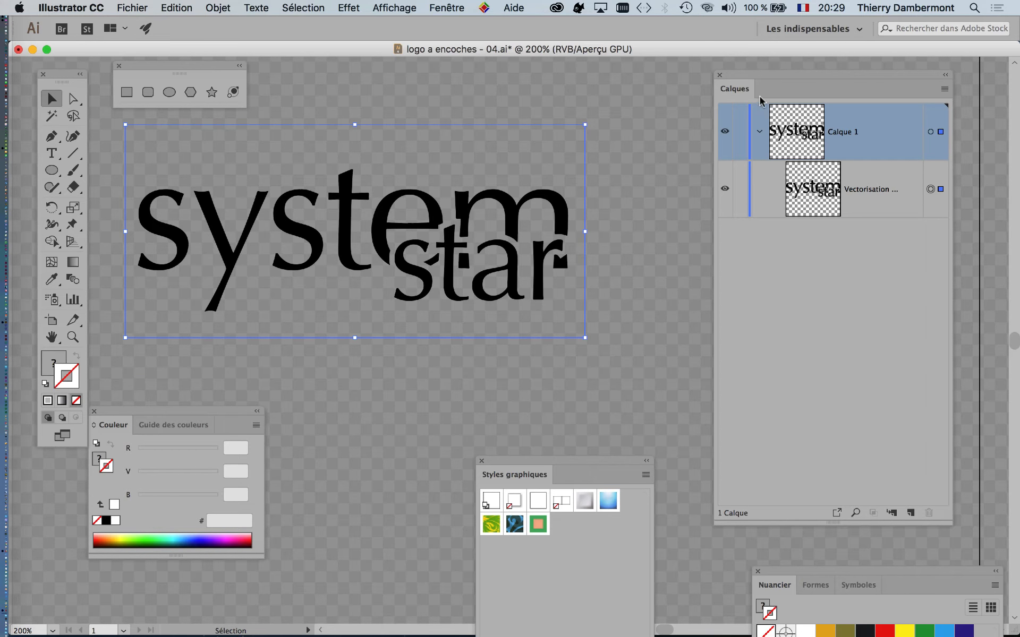
pyautogui.moveTo(774, 83); pyautogui.dragTo(693, 82)
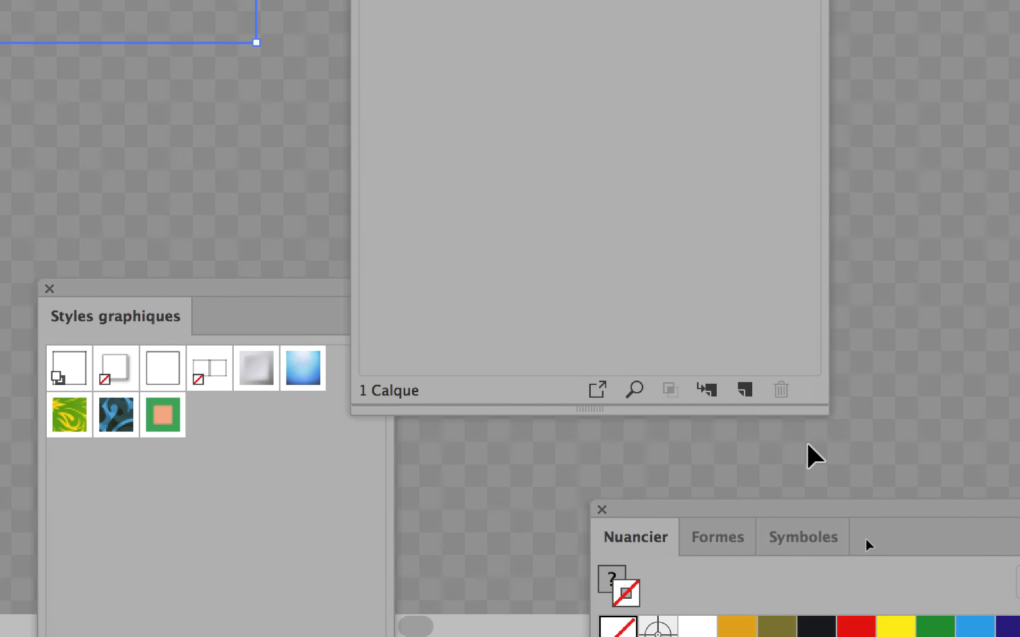
pyautogui.moveTo(816, 406); pyautogui.dragTo(1014, 4)
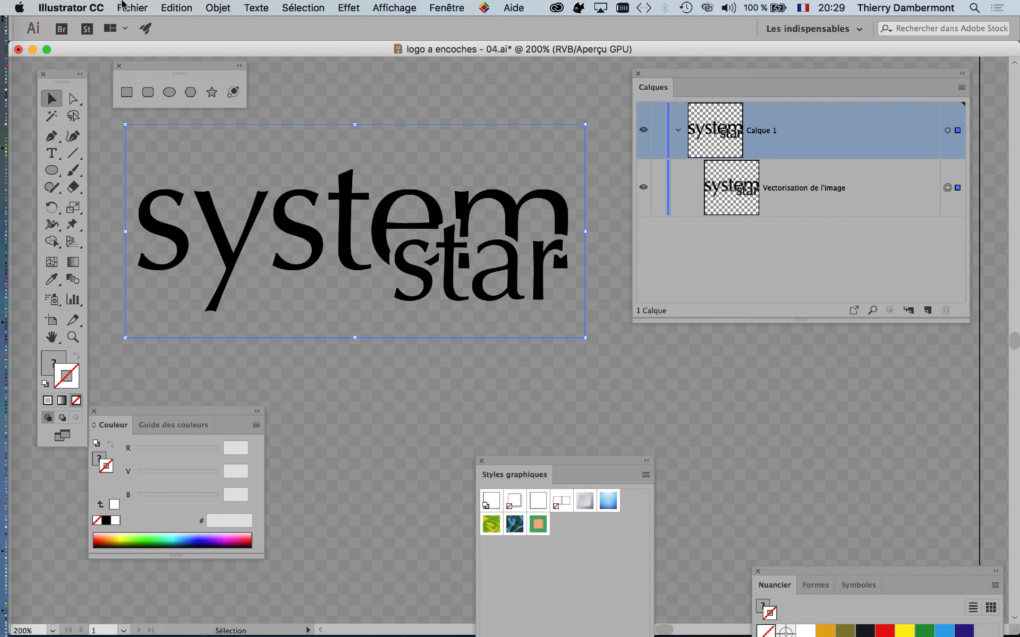
# - Start saving the traced logo document as a new version
pyautogui.click(122, 7)
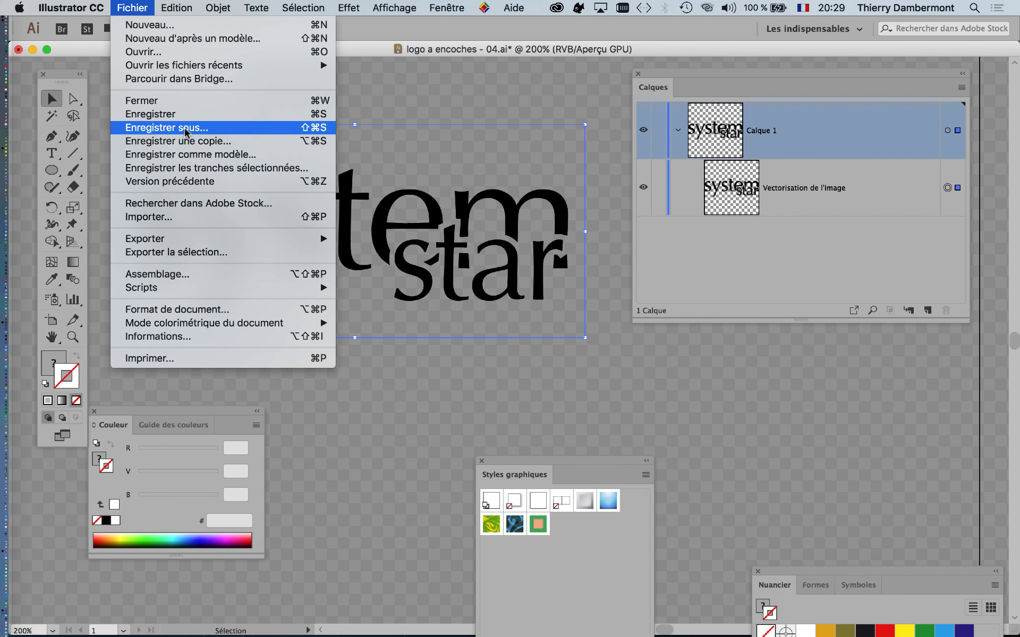